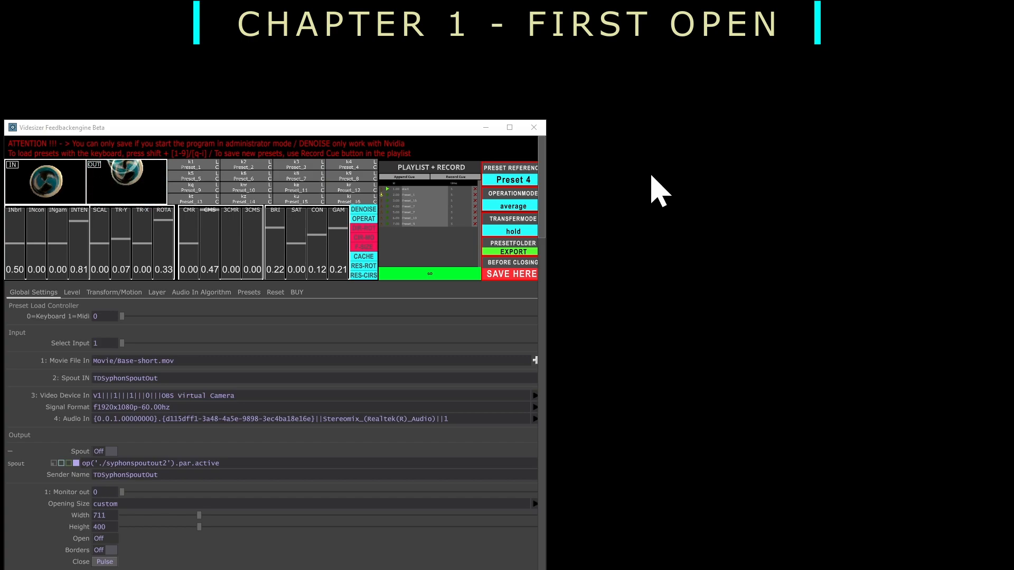
Close the running program and relaunch Feedbackengine-Beta-V2-1 as administrator in a maximized window.
{"action": "left_click", "coordinate": [509, 128]}
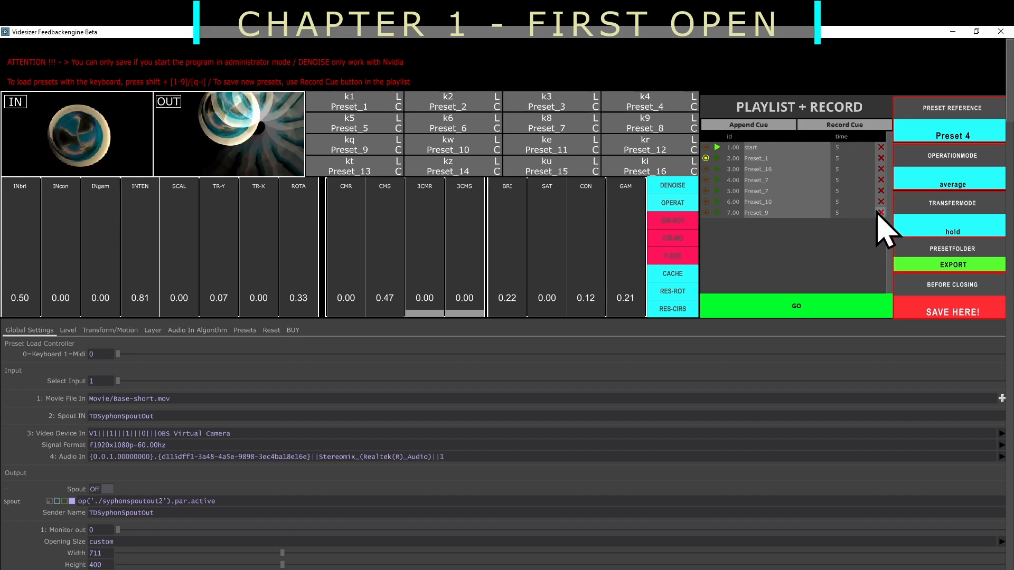
{"action": "left_click", "coordinate": [1000, 31]}
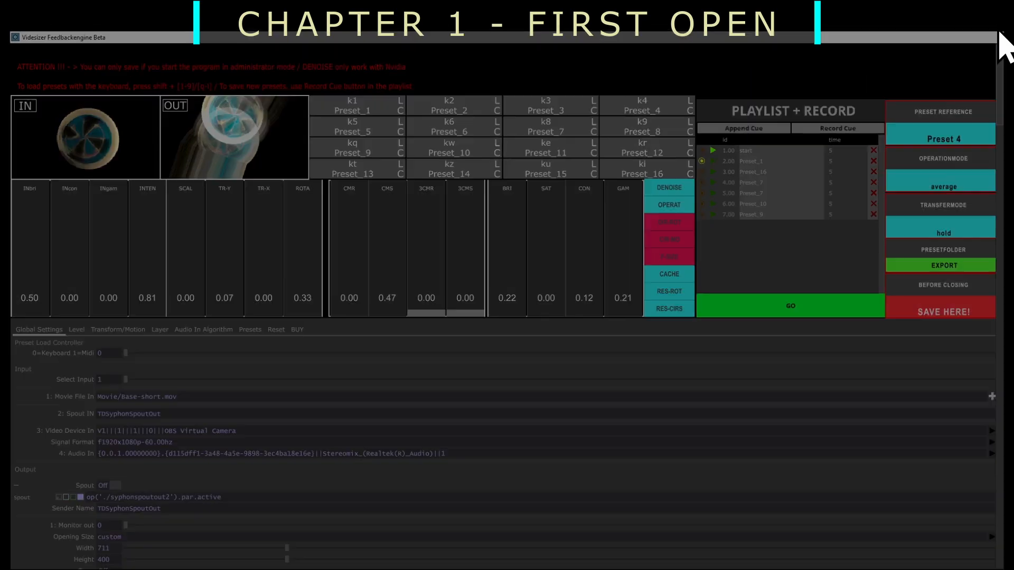
{"action": "left_click", "coordinate": [16, 565]}
{"action": "right_click", "coordinate": [69, 267]}
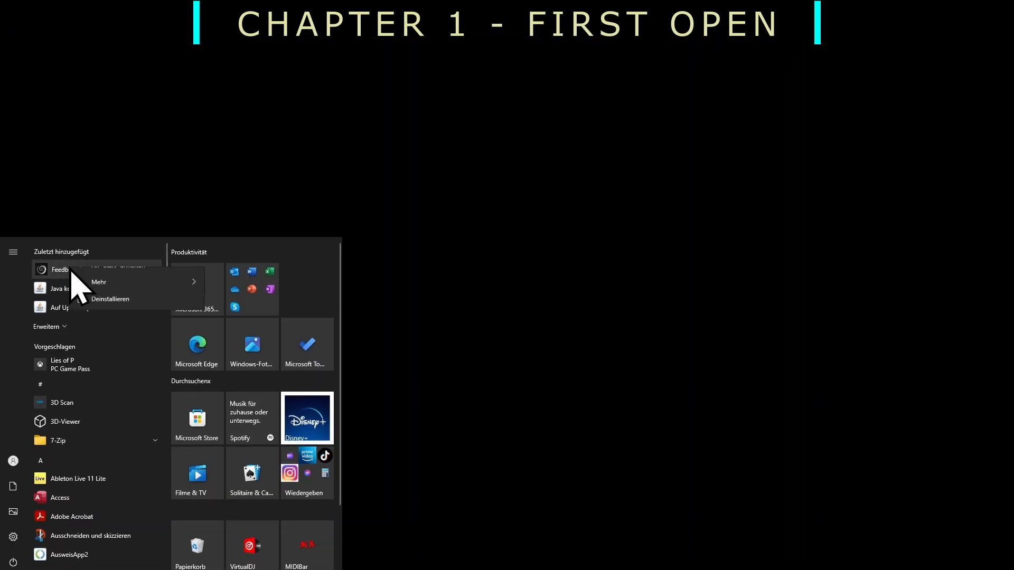
{"action": "mouse_move", "coordinate": [136, 299]}
{"action": "left_click", "coordinate": [299, 332]}
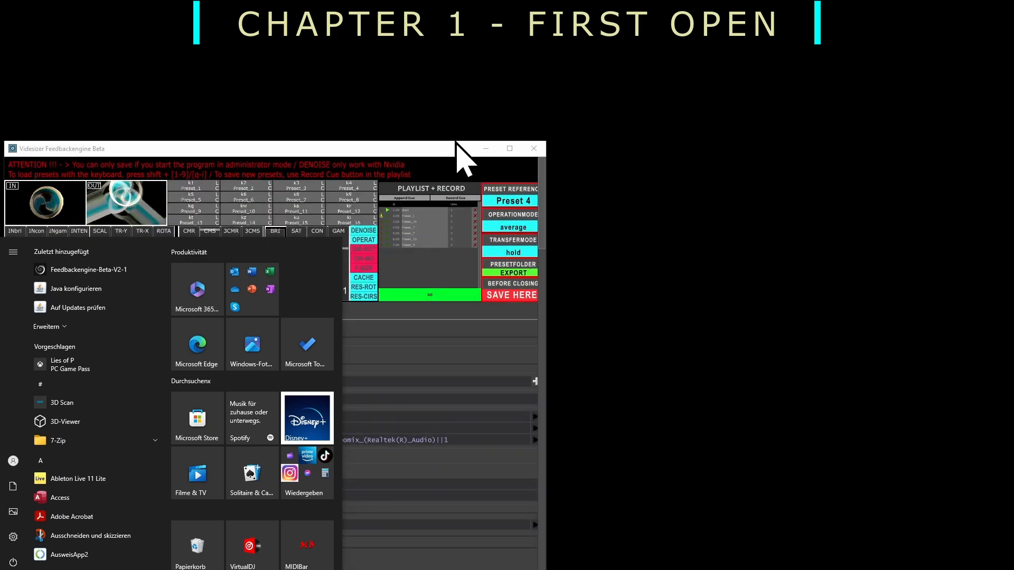
{"action": "left_click", "coordinate": [510, 148]}
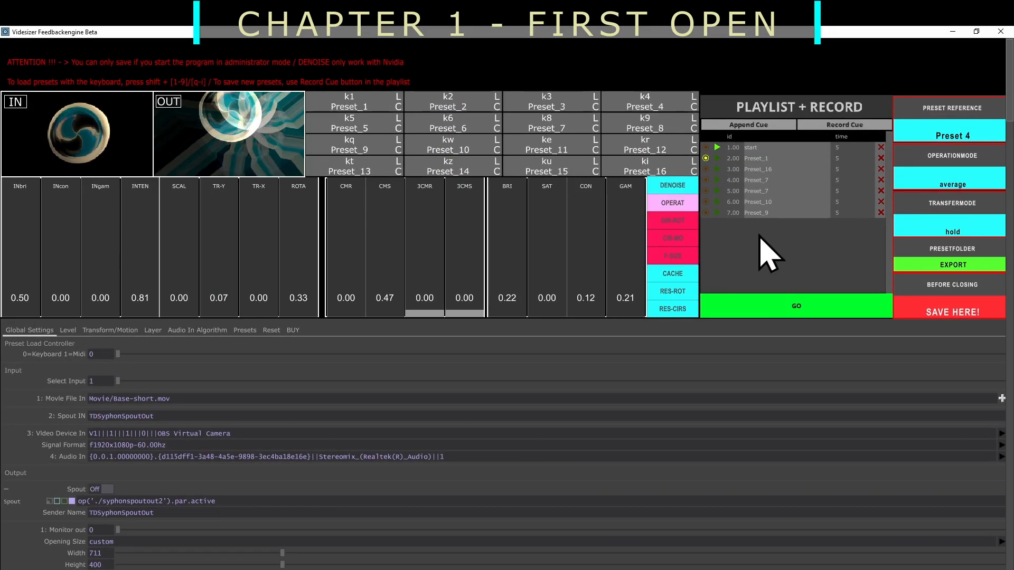
Delete the last three playlist cues (Preset_9, Preset_10 and the second Preset_7) and enable DENOISE.
{"action": "left_click", "coordinate": [880, 212]}
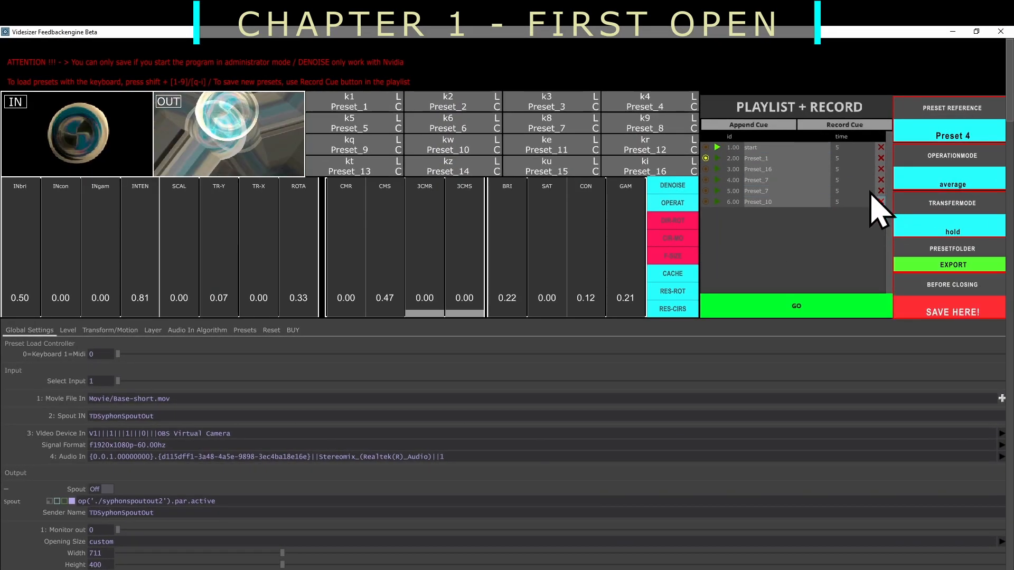
{"action": "left_click", "coordinate": [880, 202]}
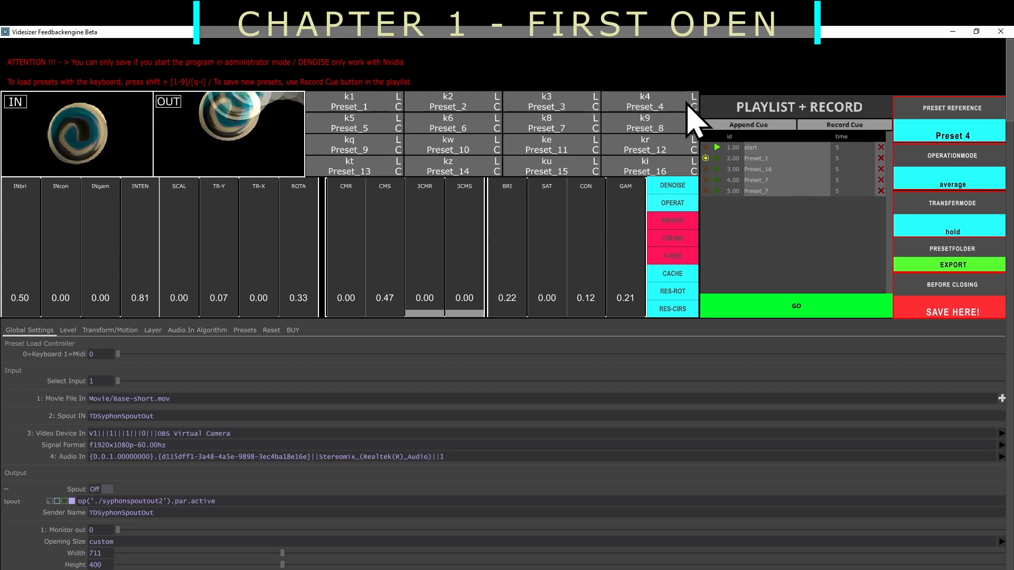
{"action": "left_click", "coordinate": [881, 191]}
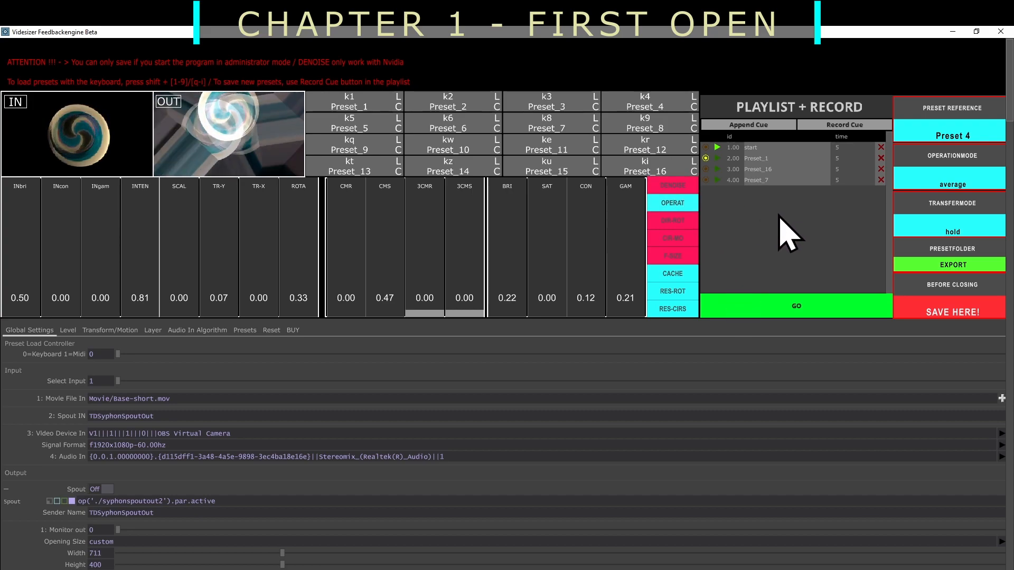
{"action": "left_click", "coordinate": [682, 185]}
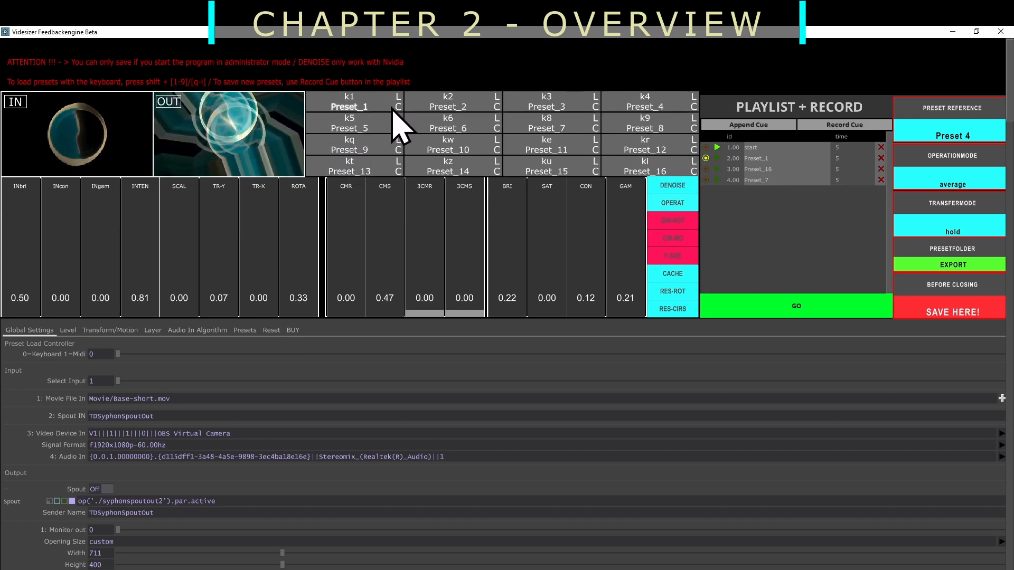
Load Preset 2 and finally Preset 1 through the first preset slot, and export the preset folder.
{"action": "left_click", "coordinate": [367, 109]}
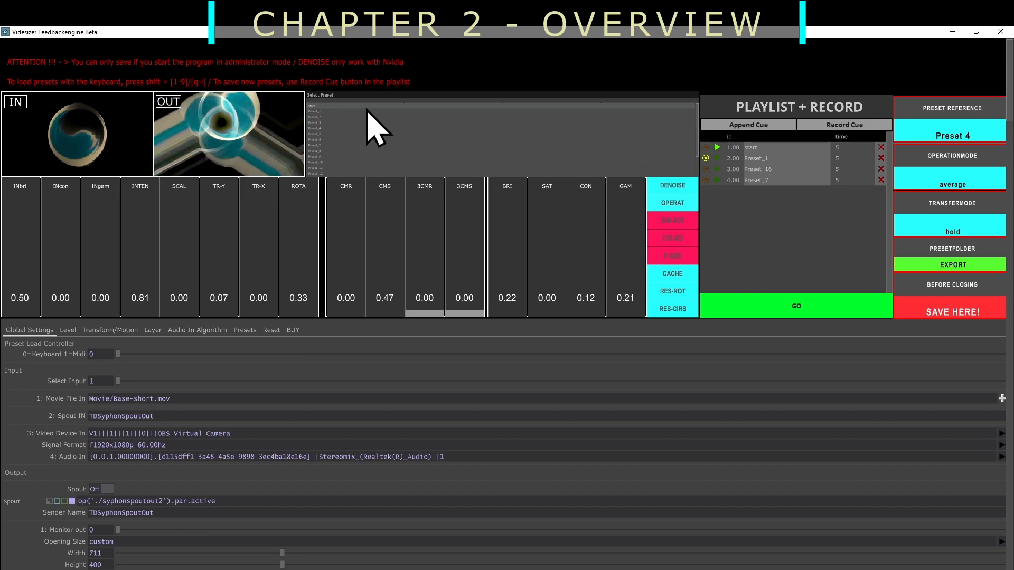
{"action": "left_click", "coordinate": [401, 112]}
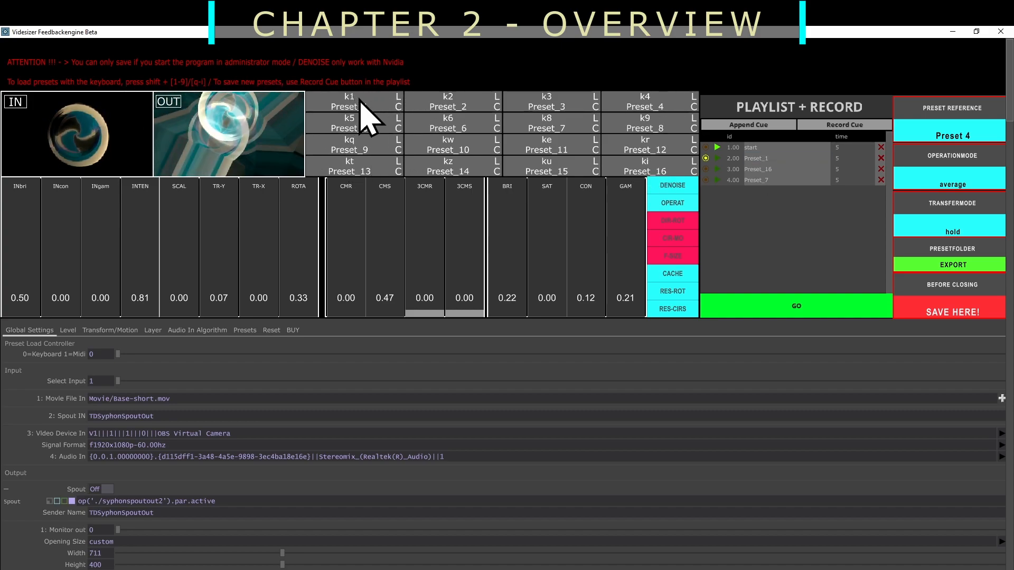
{"action": "left_click", "coordinate": [399, 101]}
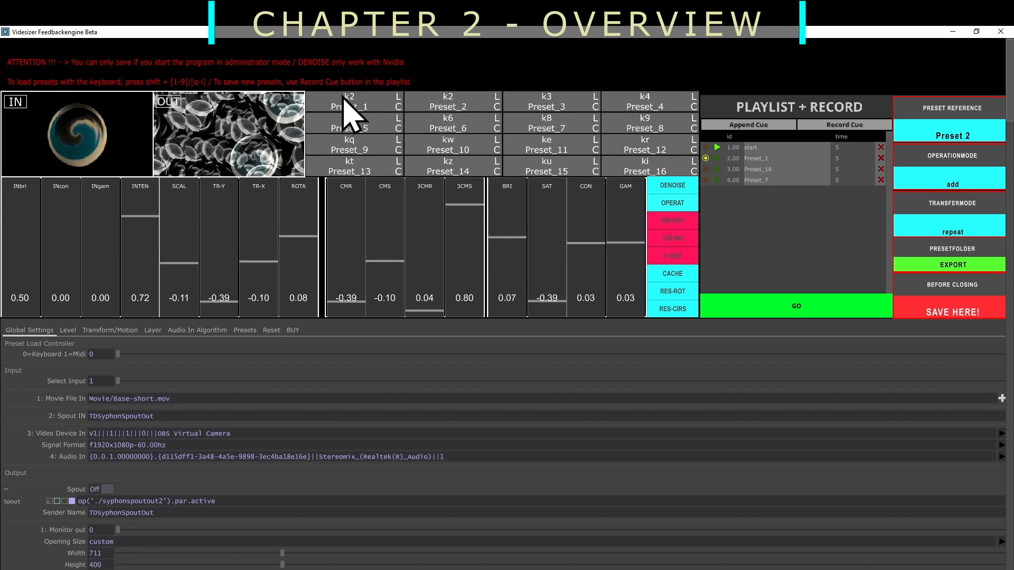
{"action": "left_click", "coordinate": [399, 99]}
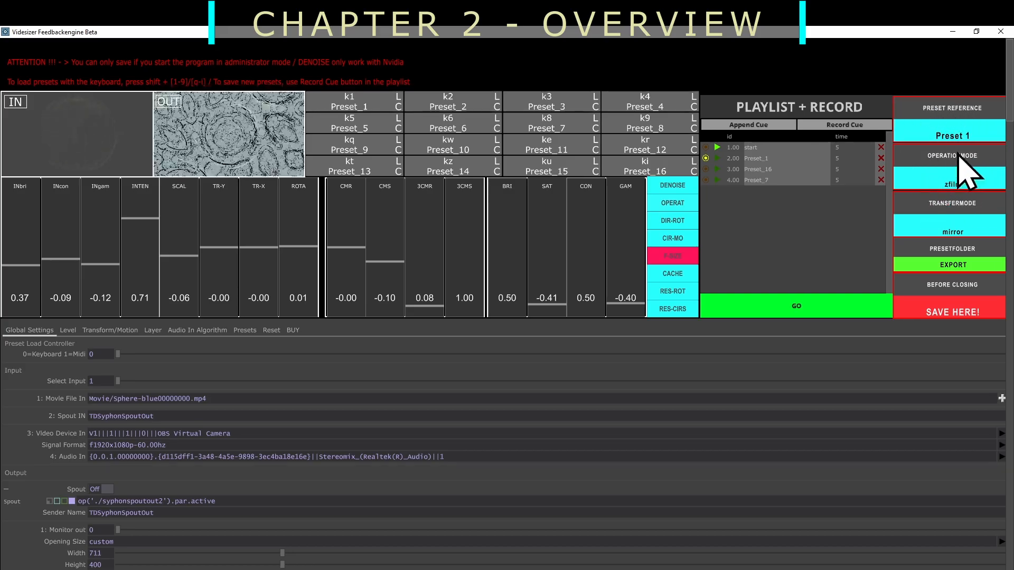
{"action": "left_click", "coordinate": [981, 263]}
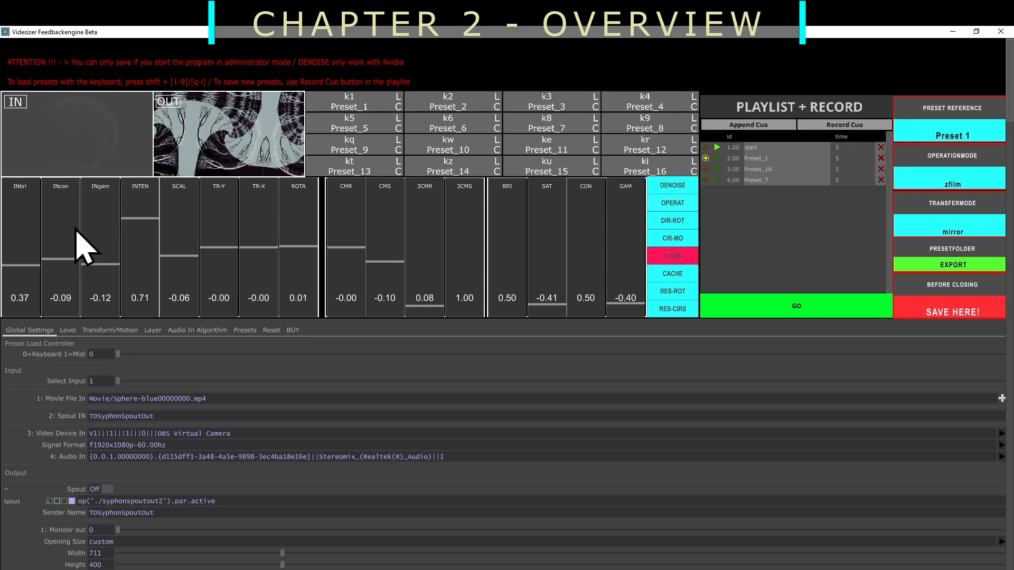
Adjust the sliders to INbri 0.57, INcon 0.09, INgam 0.17 and SCAL -0.01.
{"action": "mouse_move", "coordinate": [30, 266]}
{"action": "left_mouse_down"}
{"action": "mouse_move", "coordinate": [28, 243]}
{"action": "mouse_move", "coordinate": [29, 275]}
{"action": "mouse_move", "coordinate": [29, 257]}
{"action": "left_mouse_up"}
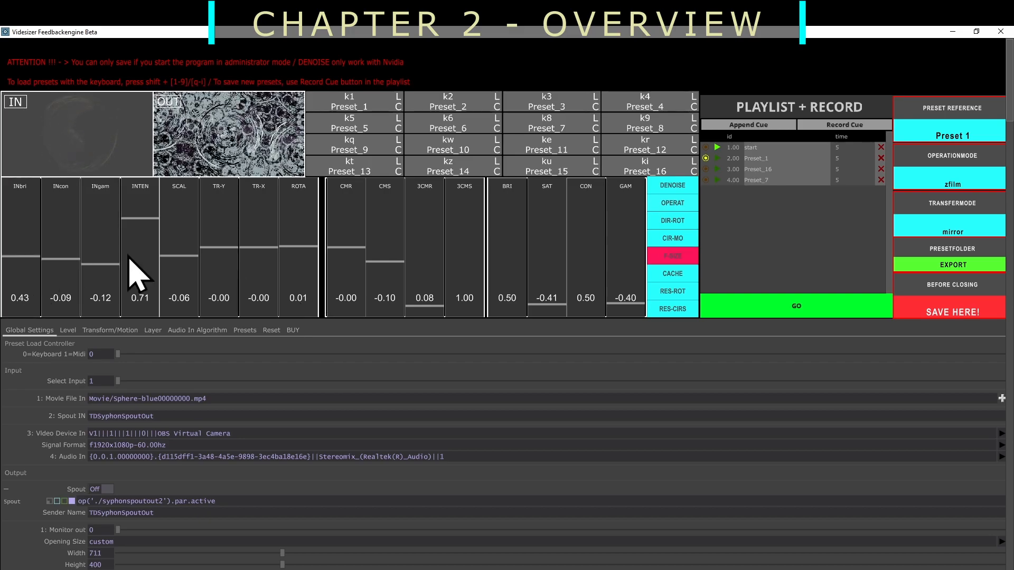
{"action": "left_click_drag", "start_coordinate": [50, 258], "coordinate": [72, 208]}
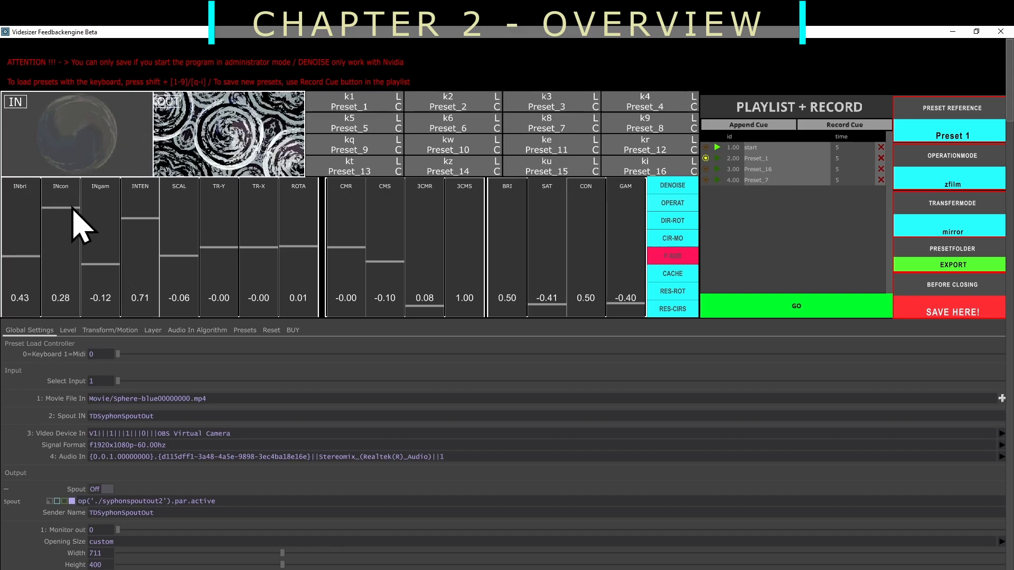
{"action": "mouse_move", "coordinate": [21, 256]}
{"action": "left_mouse_down"}
{"action": "mouse_move", "coordinate": [25, 230]}
{"action": "mouse_move", "coordinate": [22, 242]}
{"action": "left_mouse_up"}
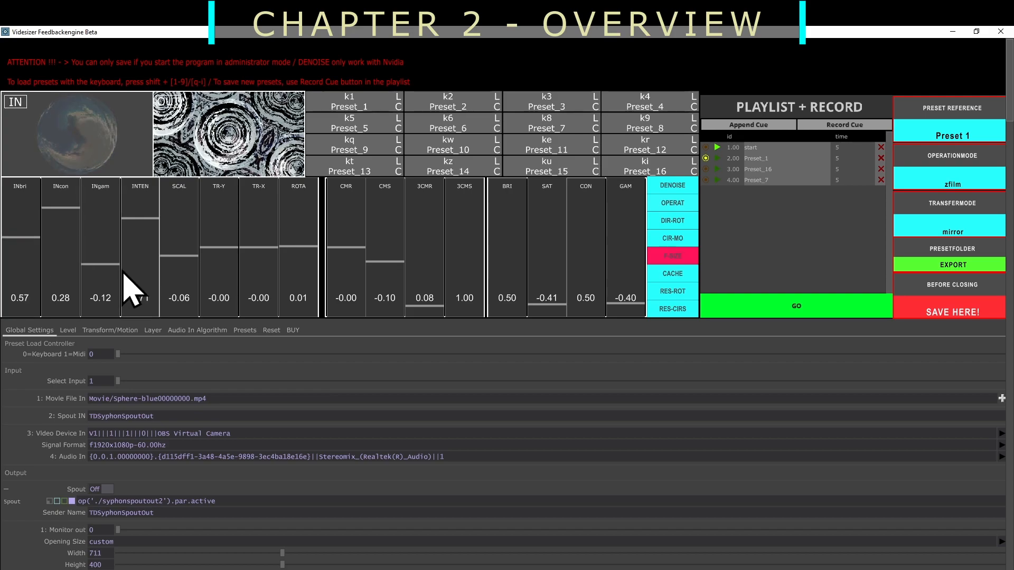
{"action": "left_click_drag", "start_coordinate": [108, 264], "coordinate": [117, 225]}
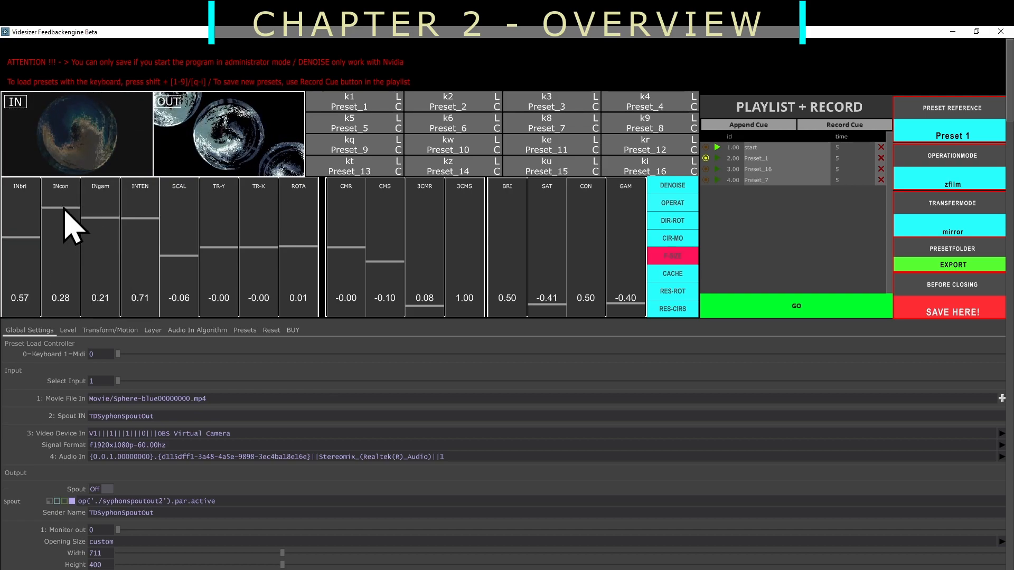
{"action": "left_click", "coordinate": [108, 223]}
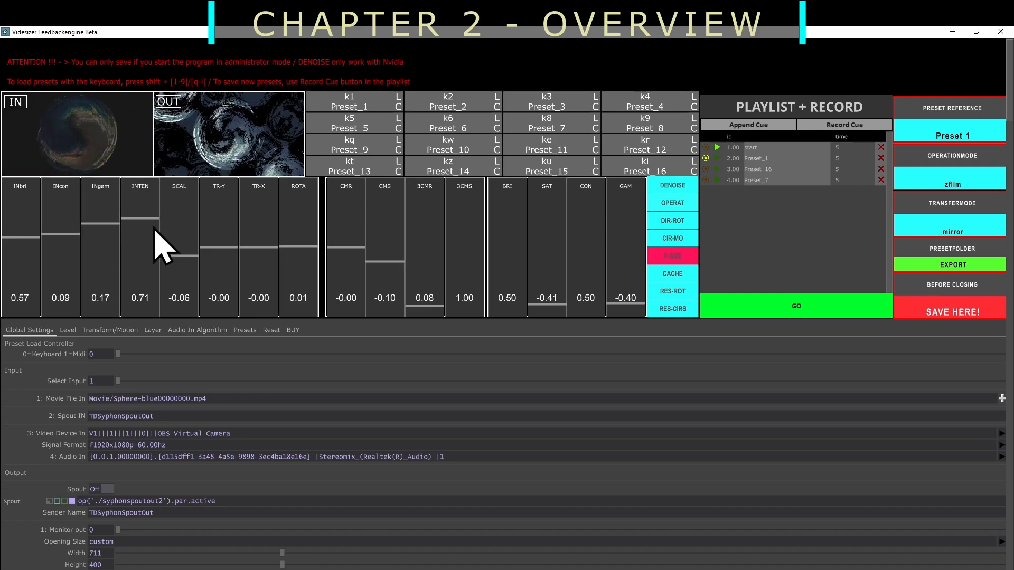
{"action": "mouse_move", "coordinate": [178, 254]}
{"action": "left_mouse_down"}
{"action": "mouse_move", "coordinate": [179, 233]}
{"action": "mouse_move", "coordinate": [178, 262]}
{"action": "mouse_move", "coordinate": [179, 247]}
{"action": "left_mouse_up"}
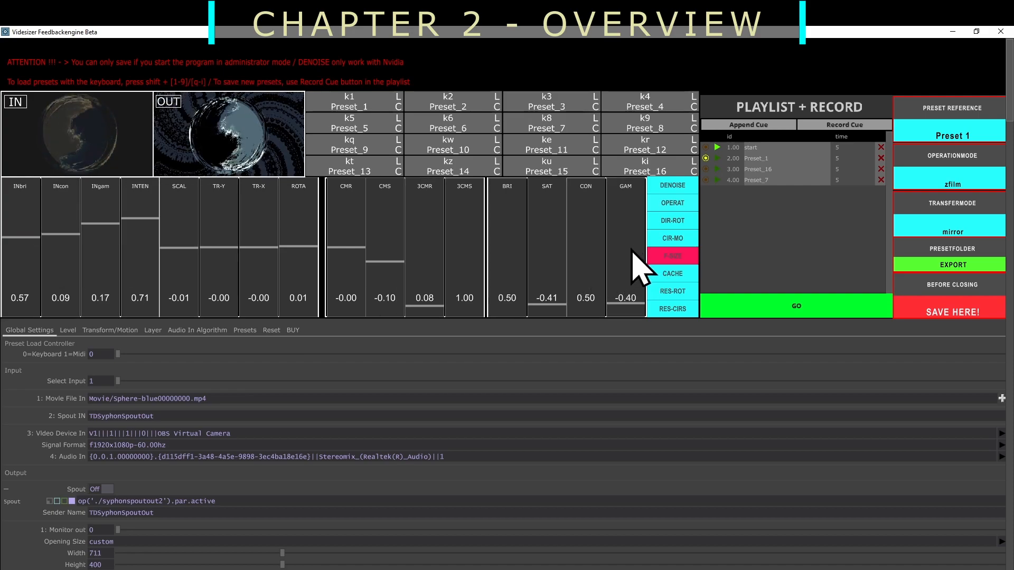
Restore the program window to its smaller size, move it to the lower edge of the desktop, and maximize it again.
{"action": "left_click", "coordinate": [977, 31]}
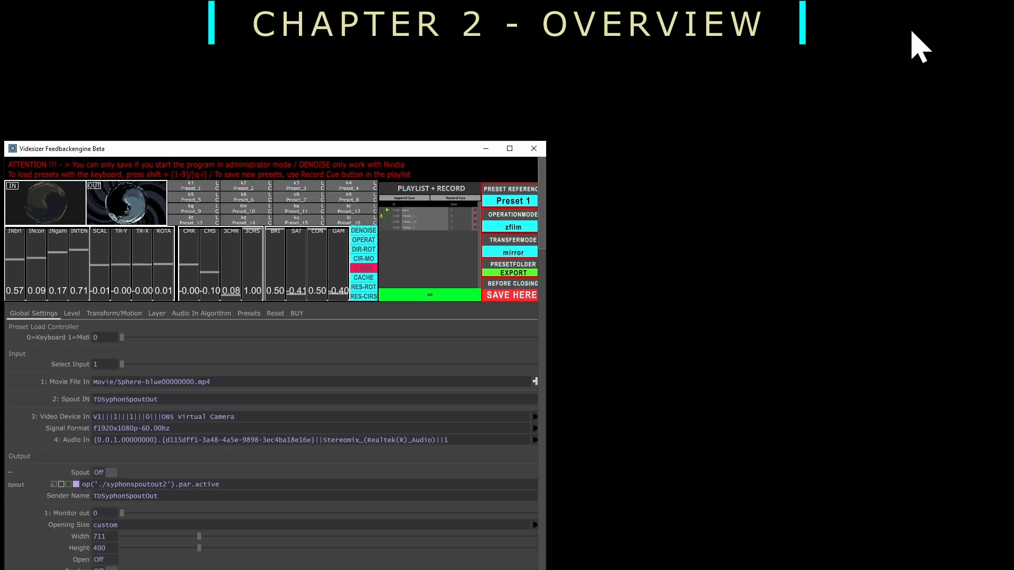
{"action": "left_click_drag", "start_coordinate": [333, 146], "coordinate": [375, 399]}
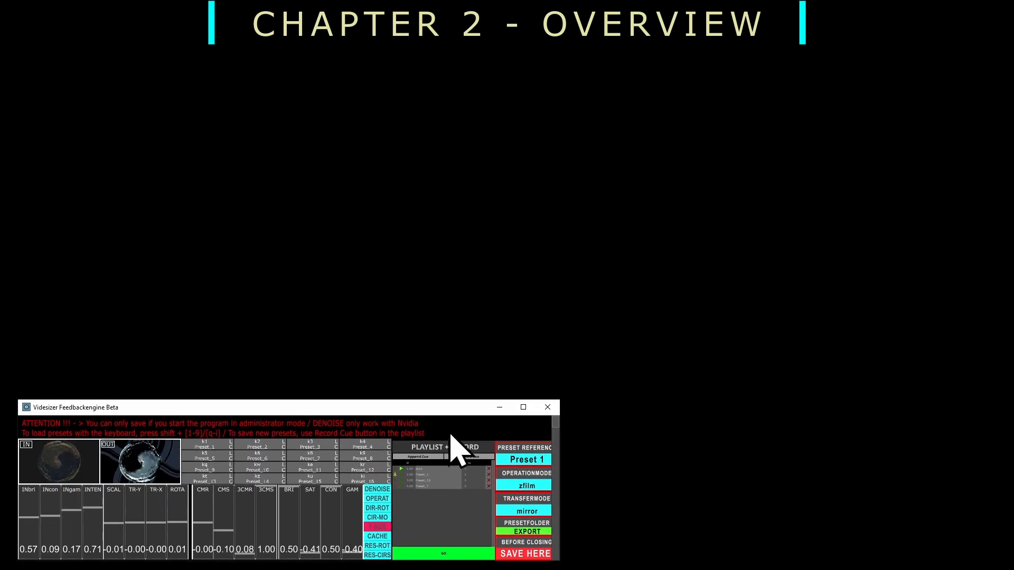
{"action": "left_click_drag", "start_coordinate": [446, 407], "coordinate": [434, 418]}
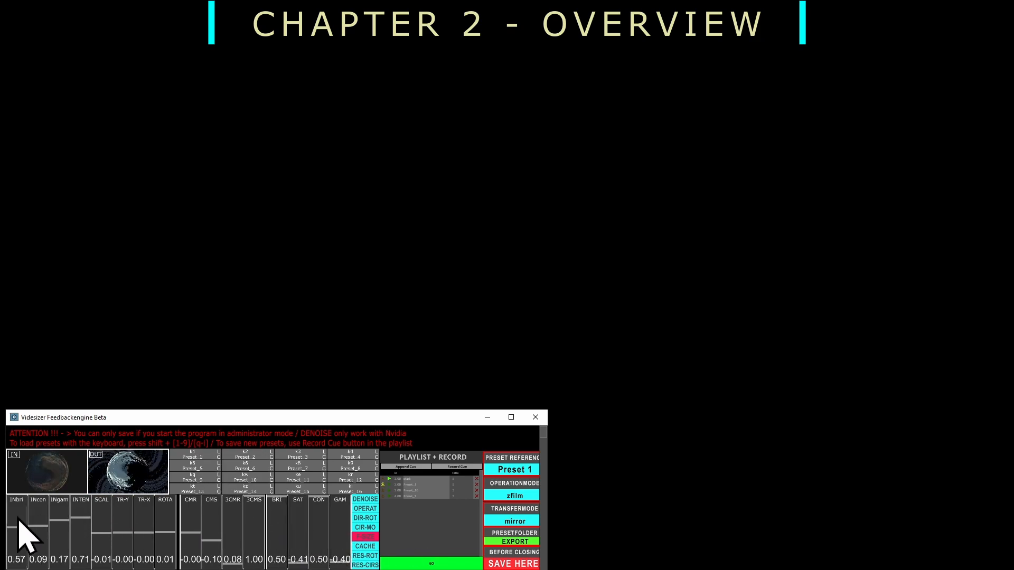
{"action": "left_click", "coordinate": [515, 417]}
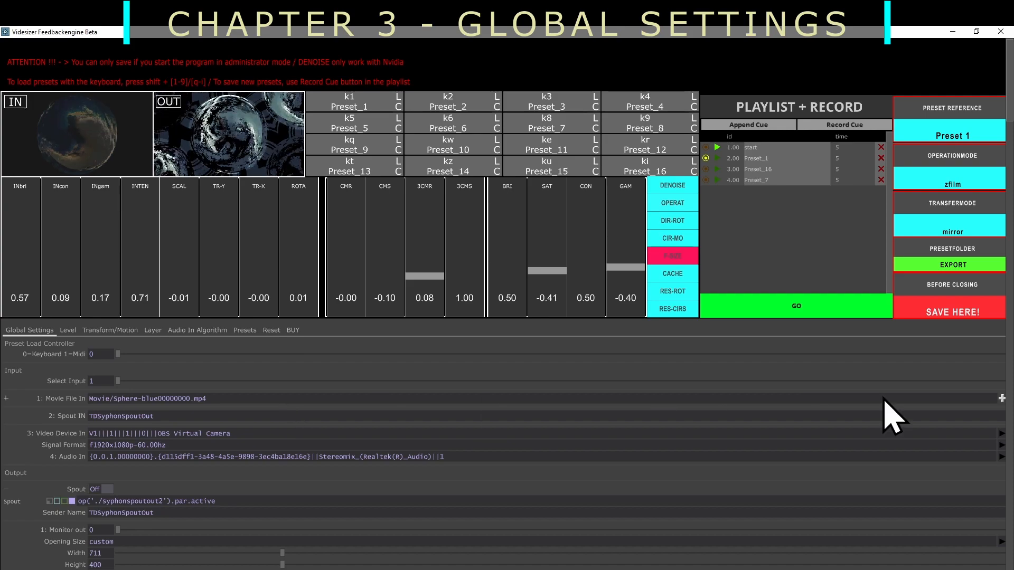
Load Live-Vjaying.mp4 from the Movie folder as the movie file input.
{"action": "left_click", "coordinate": [1002, 397]}
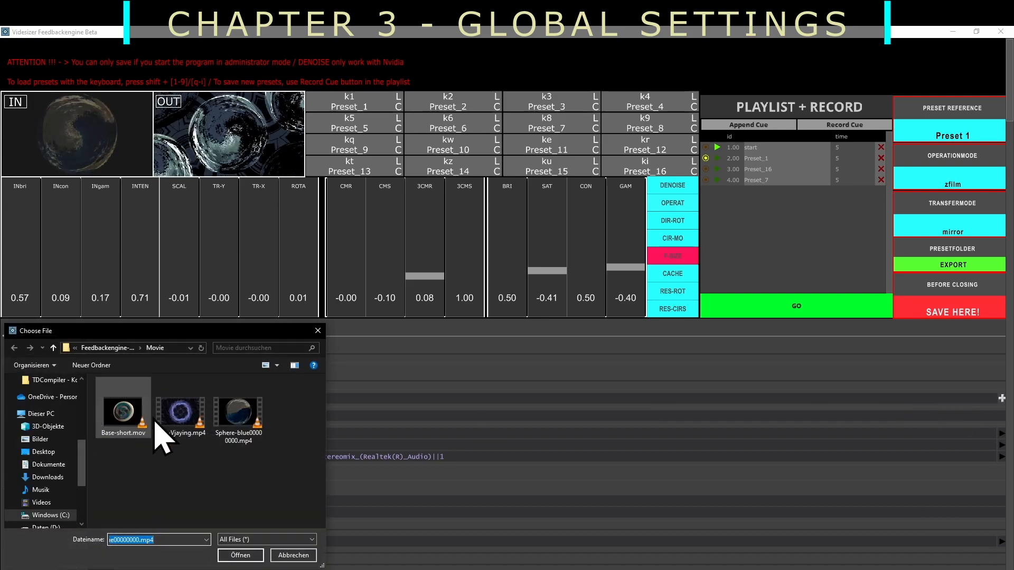
{"action": "left_click", "coordinate": [175, 428]}
{"action": "left_click", "coordinate": [248, 554]}
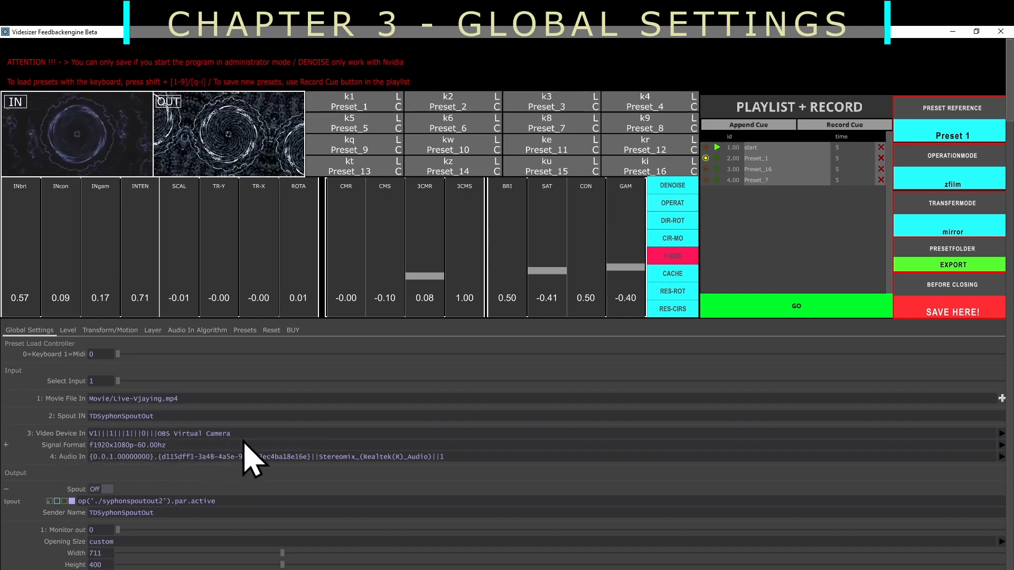
Choose BisonCam,NB Pro as the video input device and set Select Input to 4 for audio.
{"action": "left_click", "coordinate": [1002, 433]}
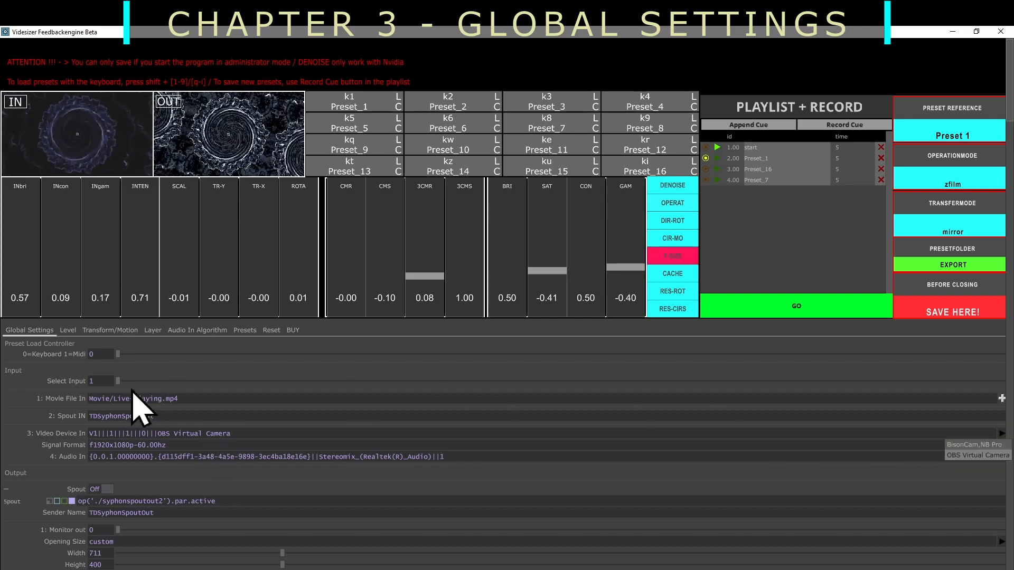
{"action": "left_click", "coordinate": [977, 445]}
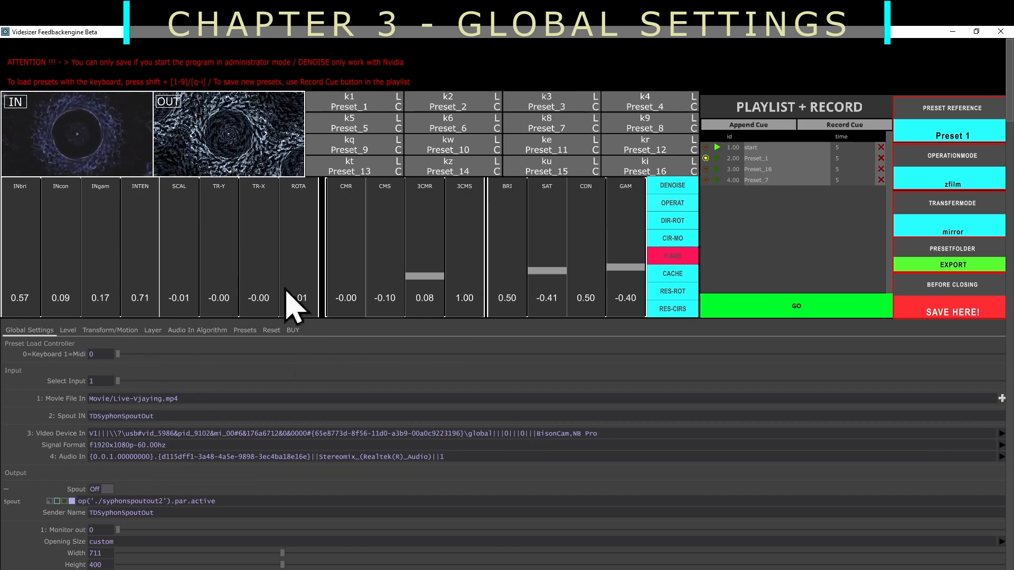
{"action": "left_click_drag", "start_coordinate": [119, 384], "coordinate": [601, 405]}
{"action": "left_click_drag", "start_coordinate": [709, 381], "coordinate": [908, 382]}
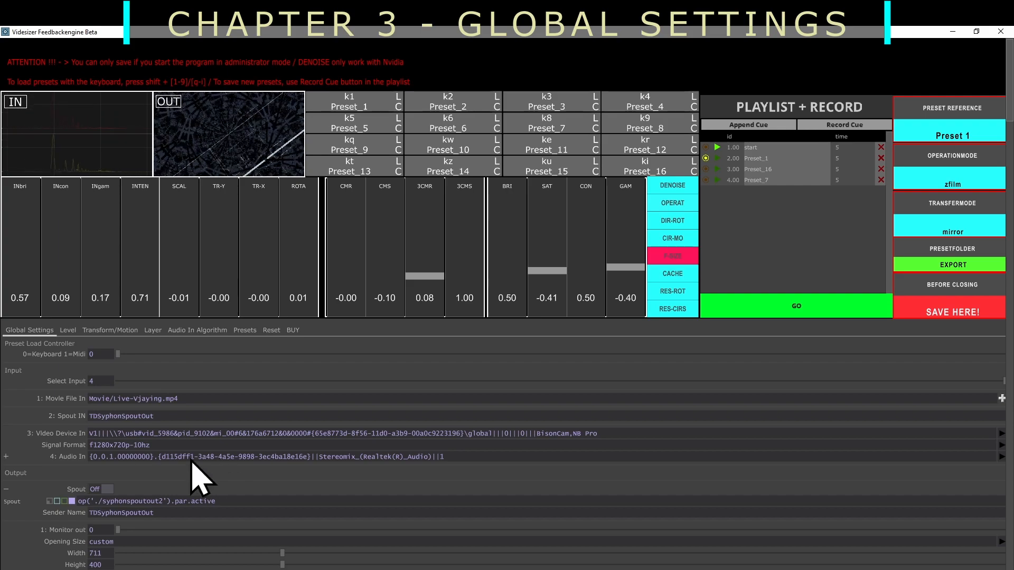
Raise the Audio In Algorithm value to 5 and return to the global settings.
{"action": "left_click", "coordinate": [211, 331]}
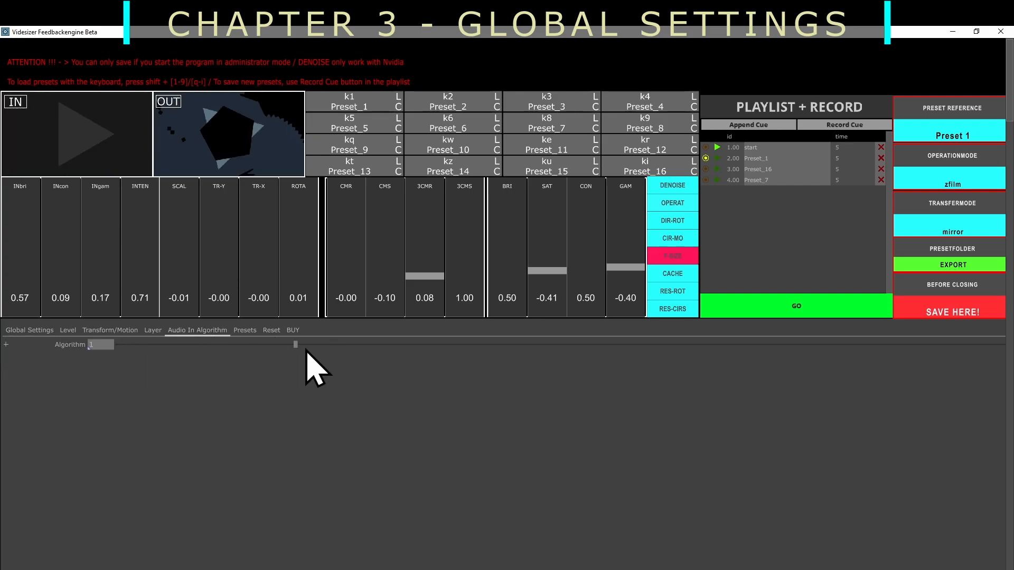
{"action": "left_click_drag", "start_coordinate": [296, 344], "coordinate": [660, 344]}
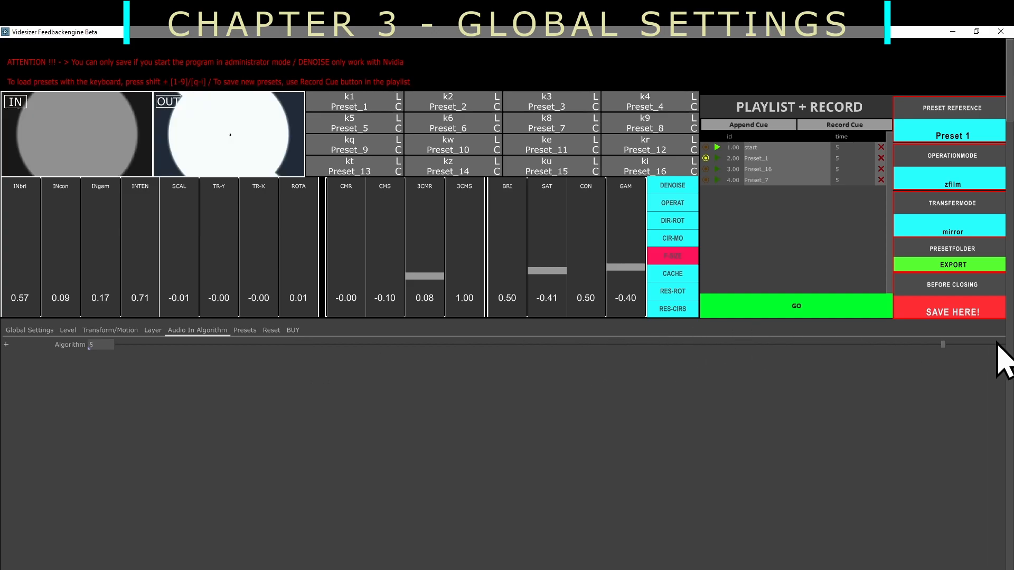
{"action": "left_click", "coordinate": [30, 330]}
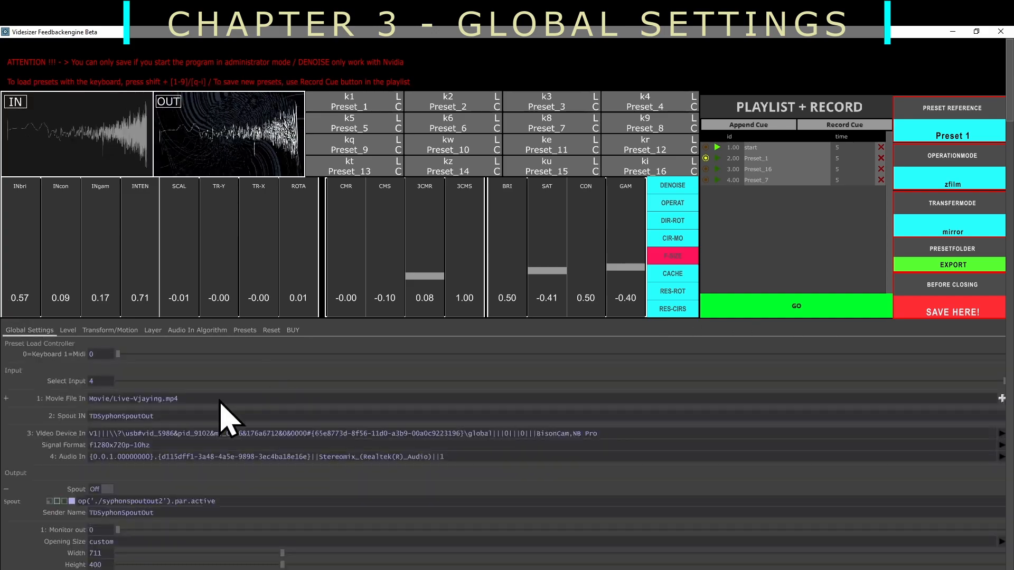
Collapse the expanded Spout output parameter, and enlarge and move the separate output window over the settings area.
{"action": "left_click", "coordinate": [57, 501]}
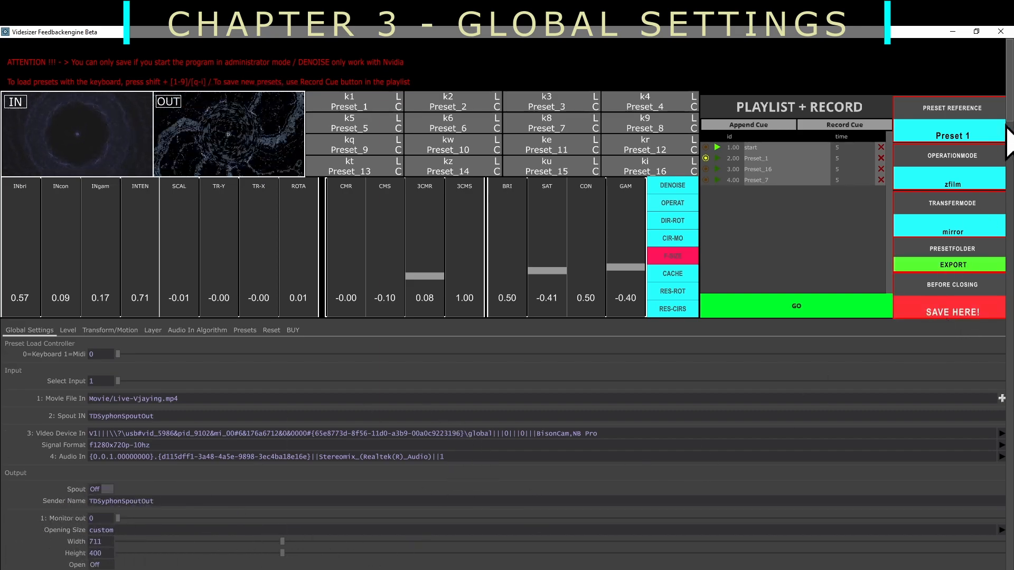
{"action": "scroll", "coordinate": [1010, 101], "scroll_direction": "down", "scroll_amount": 3}
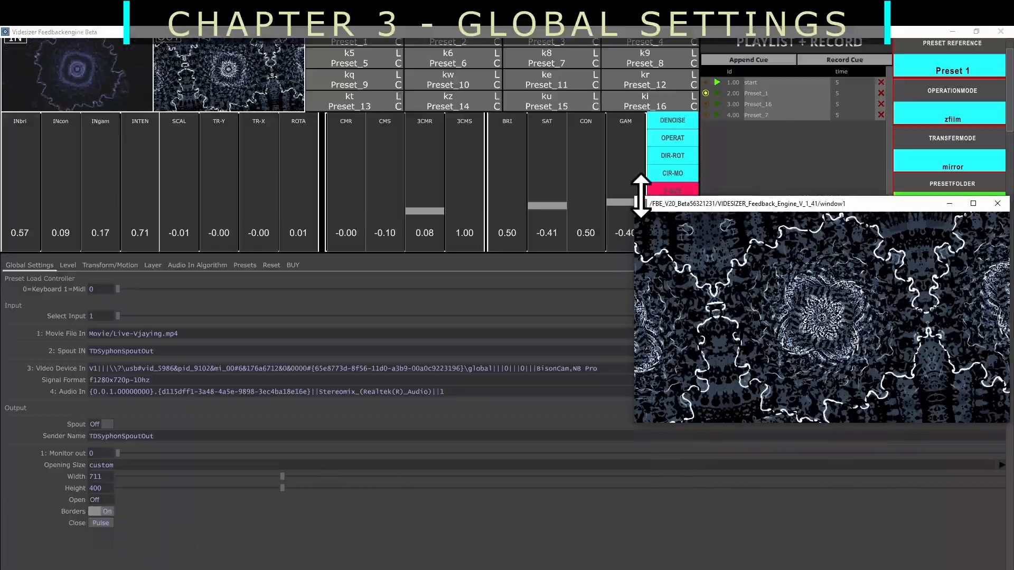
{"action": "left_click_drag", "start_coordinate": [640, 198], "coordinate": [285, 153]}
{"action": "left_click_drag", "start_coordinate": [890, 176], "coordinate": [716, 287]}
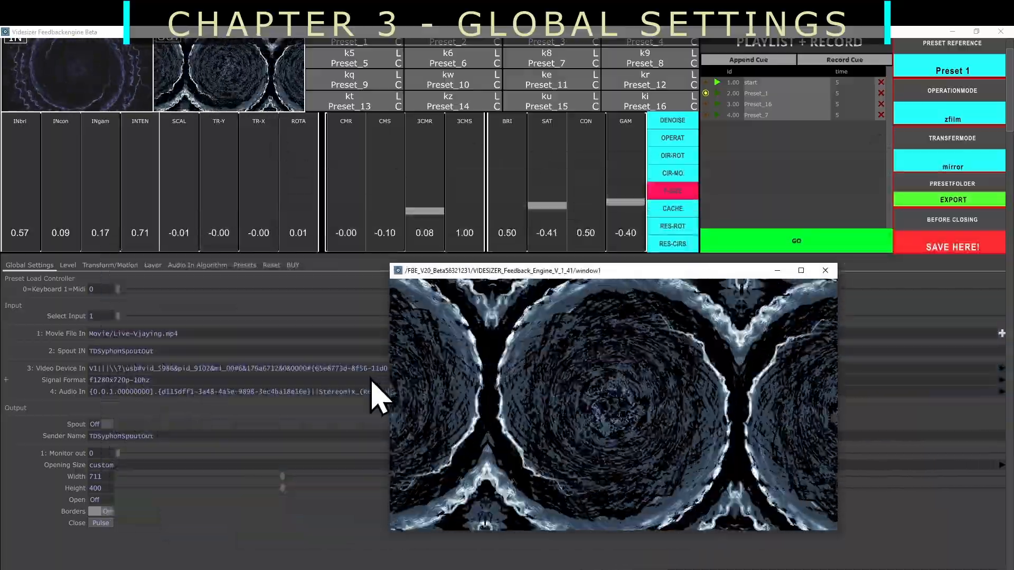
Shrink the output window, move it clear of the settings, and check the available Opening Size options.
{"action": "left_click_drag", "start_coordinate": [389, 374], "coordinate": [452, 362]}
{"action": "left_click_drag", "start_coordinate": [682, 269], "coordinate": [757, 271]}
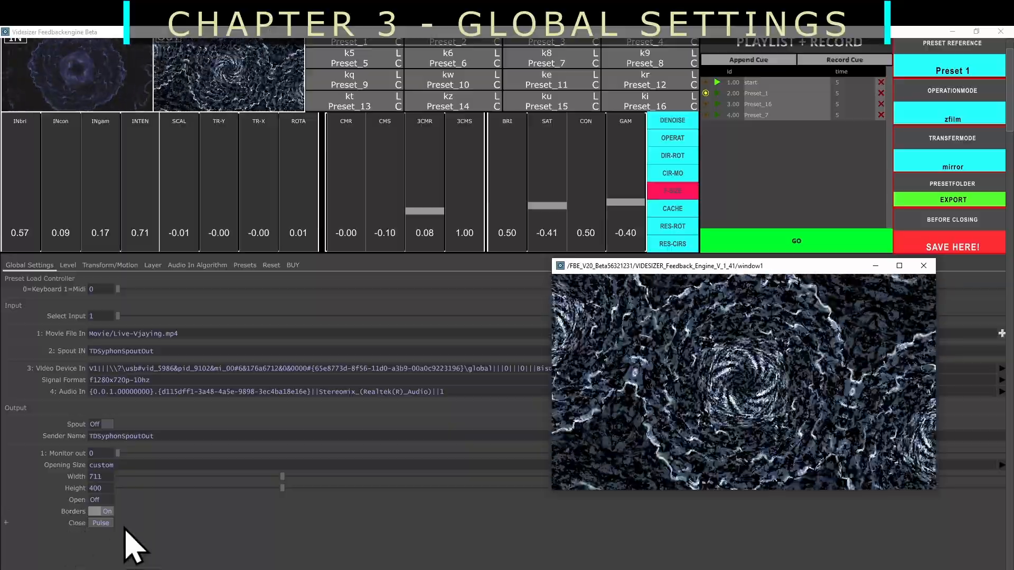
{"action": "left_click", "coordinate": [1001, 465]}
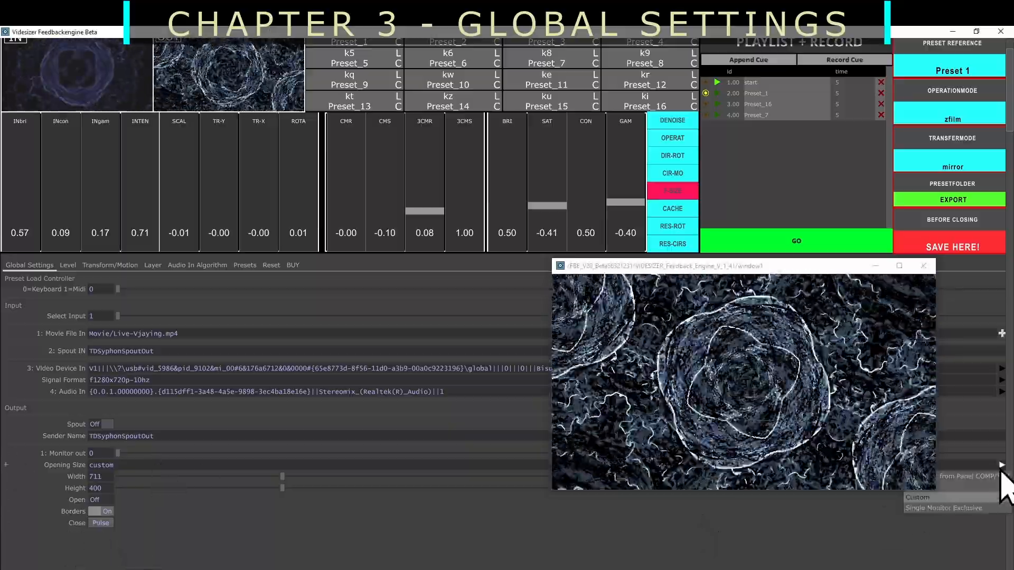
{"action": "left_click_drag", "start_coordinate": [803, 266], "coordinate": [572, 183]}
{"action": "left_click", "coordinate": [1001, 466]}
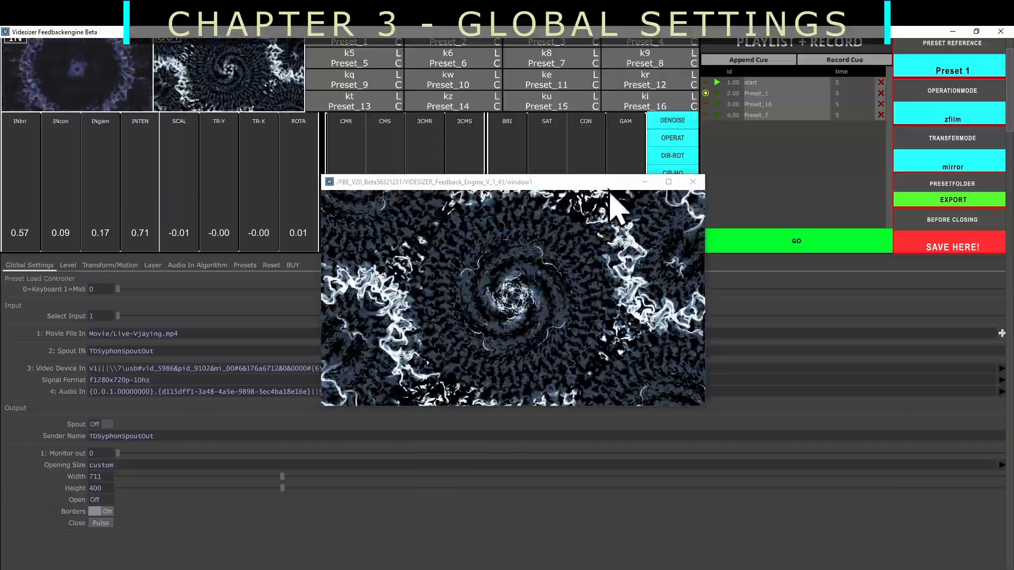
Shrink the output window further, show the level settings, and place the window above them.
{"action": "left_click_drag", "start_coordinate": [592, 185], "coordinate": [772, 268]}
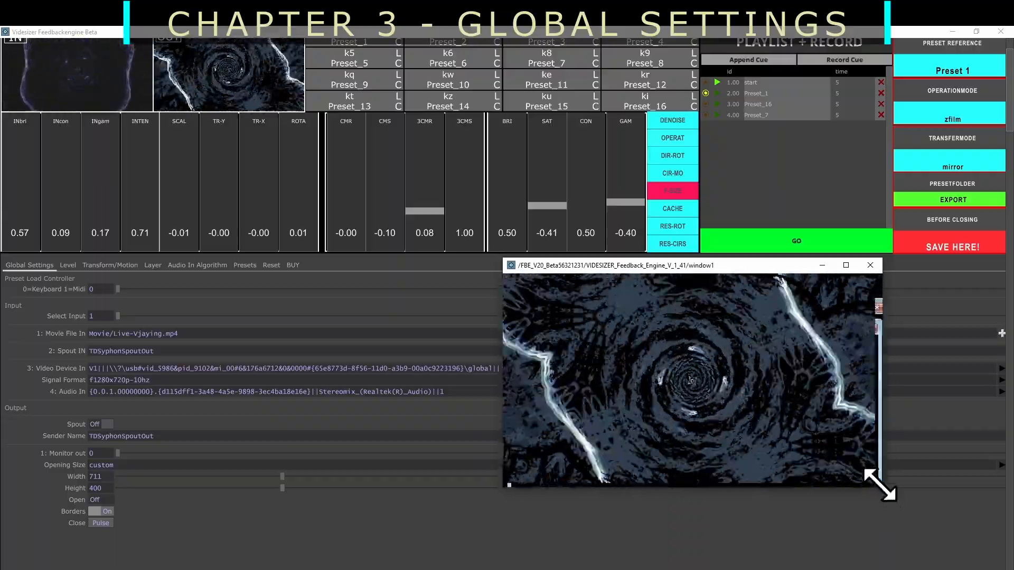
{"action": "left_click_drag", "start_coordinate": [883, 489], "coordinate": [840, 464]}
{"action": "left_click_drag", "start_coordinate": [737, 265], "coordinate": [861, 263]}
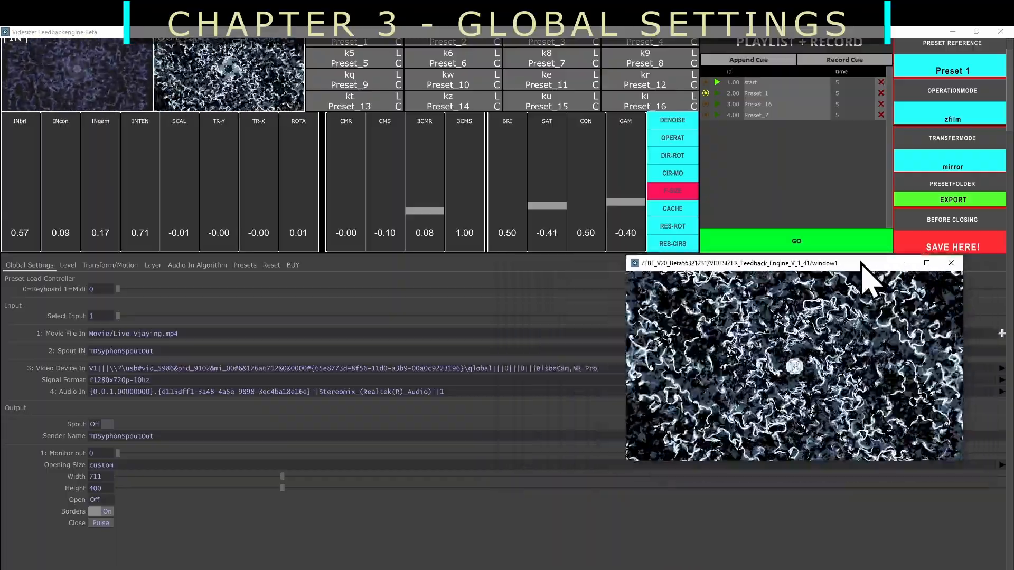
{"action": "left_click", "coordinate": [68, 265]}
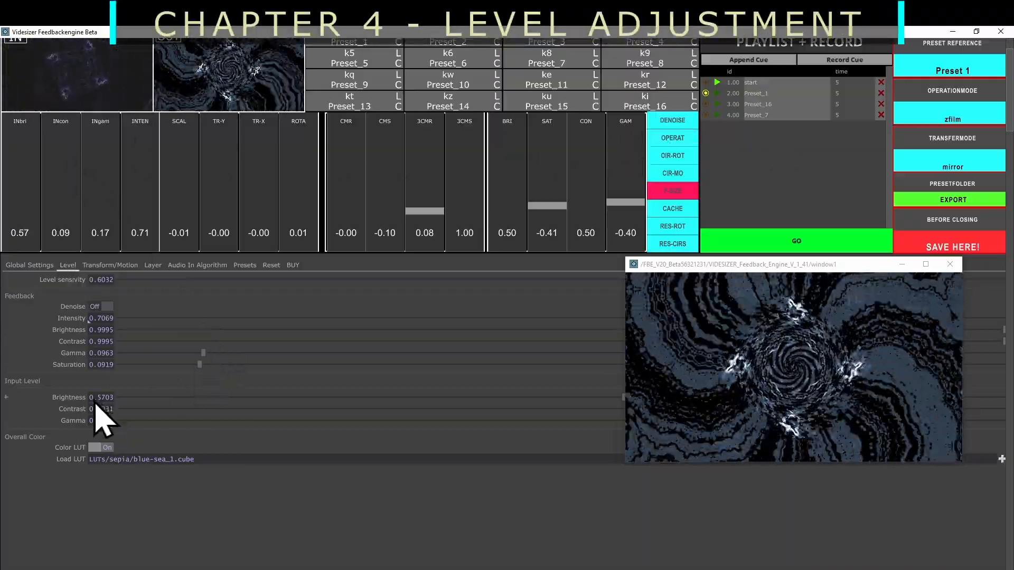
{"action": "left_click_drag", "start_coordinate": [845, 265], "coordinate": [856, 50]}
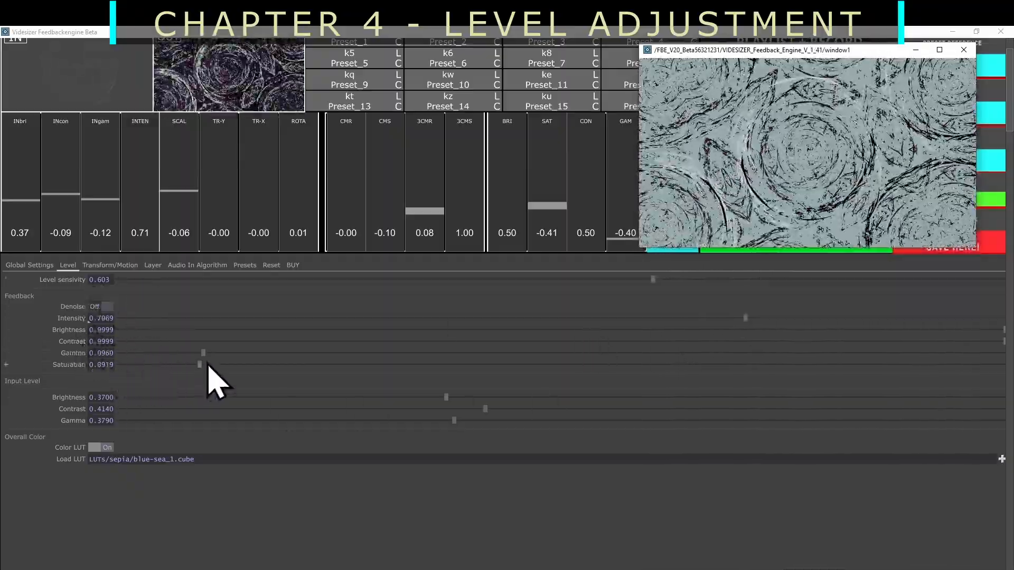
Adjust the feedback levels to an Intensity of about 0.587 and a Gamma of about 0.266.
{"action": "mouse_move", "coordinate": [205, 355]}
{"action": "left_mouse_down"}
{"action": "mouse_move", "coordinate": [465, 386]}
{"action": "mouse_move", "coordinate": [219, 366]}
{"action": "mouse_move", "coordinate": [243, 244]}
{"action": "mouse_move", "coordinate": [220, 364]}
{"action": "mouse_move", "coordinate": [230, 355]}
{"action": "mouse_move", "coordinate": [195, 357]}
{"action": "mouse_move", "coordinate": [297, 368]}
{"action": "mouse_move", "coordinate": [186, 369]}
{"action": "mouse_move", "coordinate": [246, 376]}
{"action": "mouse_move", "coordinate": [169, 358]}
{"action": "mouse_move", "coordinate": [258, 366]}
{"action": "mouse_move", "coordinate": [176, 369]}
{"action": "mouse_move", "coordinate": [399, 247]}
{"action": "mouse_move", "coordinate": [227, 353]}
{"action": "mouse_move", "coordinate": [200, 358]}
{"action": "left_mouse_up"}
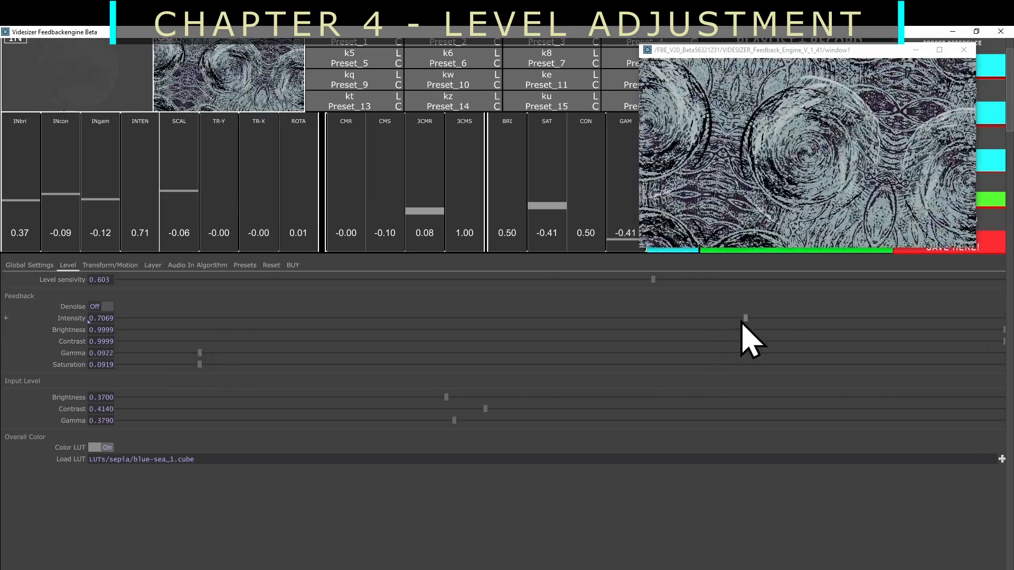
{"action": "mouse_move", "coordinate": [745, 317]}
{"action": "left_mouse_down"}
{"action": "mouse_move", "coordinate": [512, 319]}
{"action": "mouse_move", "coordinate": [725, 318]}
{"action": "left_mouse_up"}
{"action": "left_click_drag", "start_coordinate": [200, 352], "coordinate": [267, 351]}
{"action": "left_click_drag", "start_coordinate": [724, 318], "coordinate": [638, 319]}
{"action": "left_click_drag", "start_coordinate": [266, 353], "coordinate": [253, 353]}
{"action": "left_click_drag", "start_coordinate": [335, 358], "coordinate": [348, 354]}
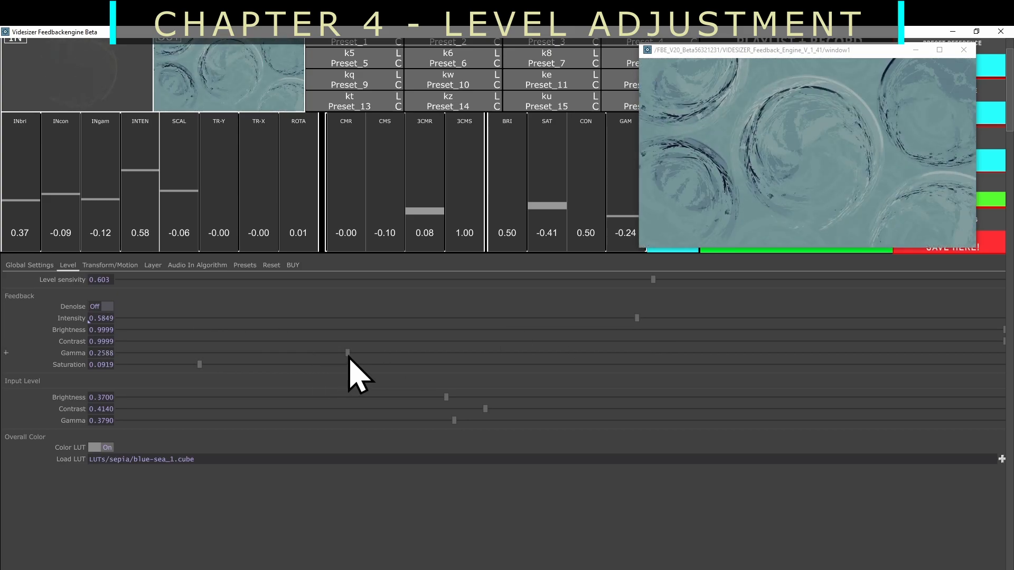
{"action": "left_click_drag", "start_coordinate": [645, 318], "coordinate": [624, 318]}
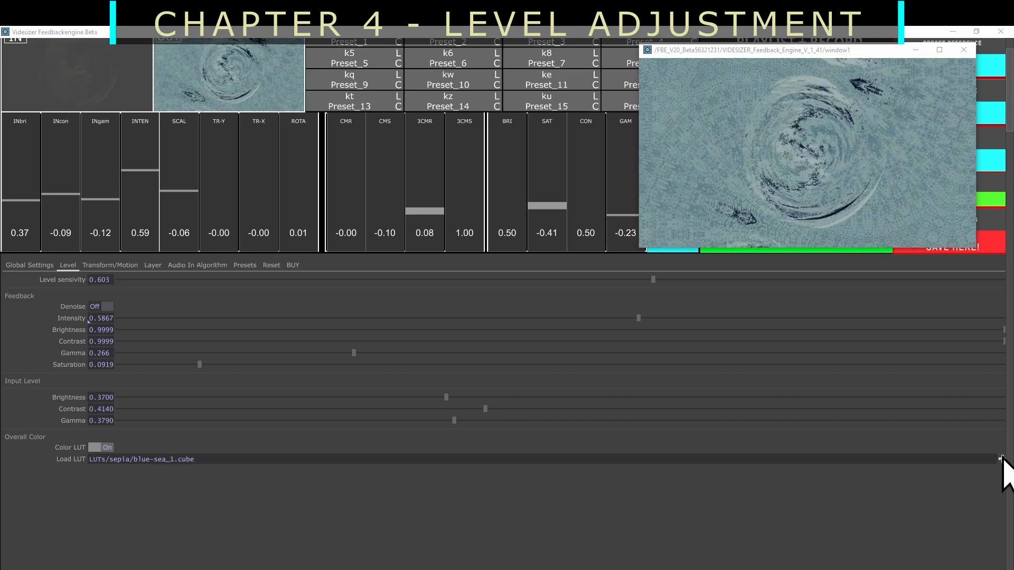
Load Velvet-Sea_1.cube from the sepia LUTs folder as the overall color LUT.
{"action": "left_click", "coordinate": [1001, 459]}
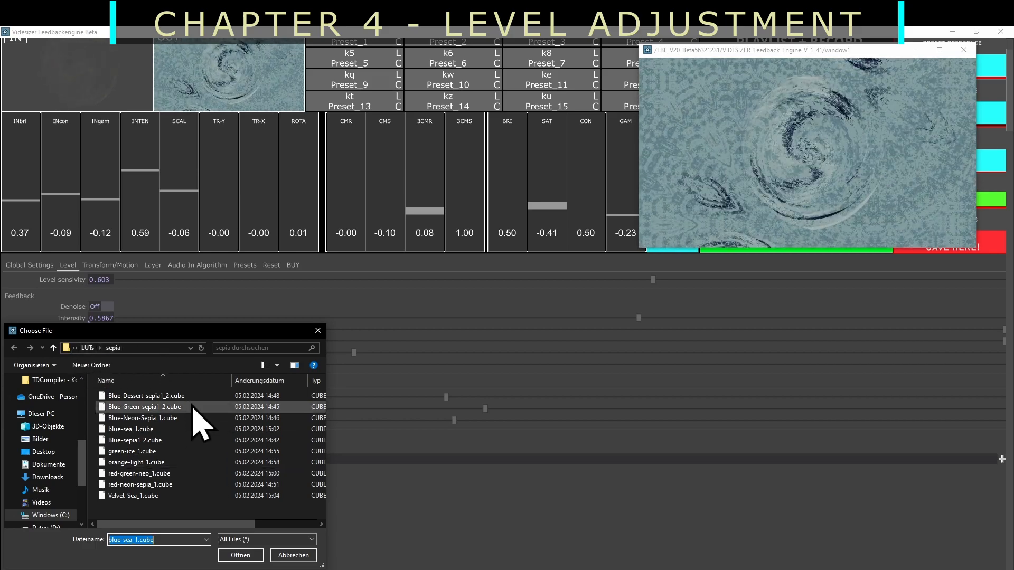
{"action": "left_click", "coordinate": [153, 485]}
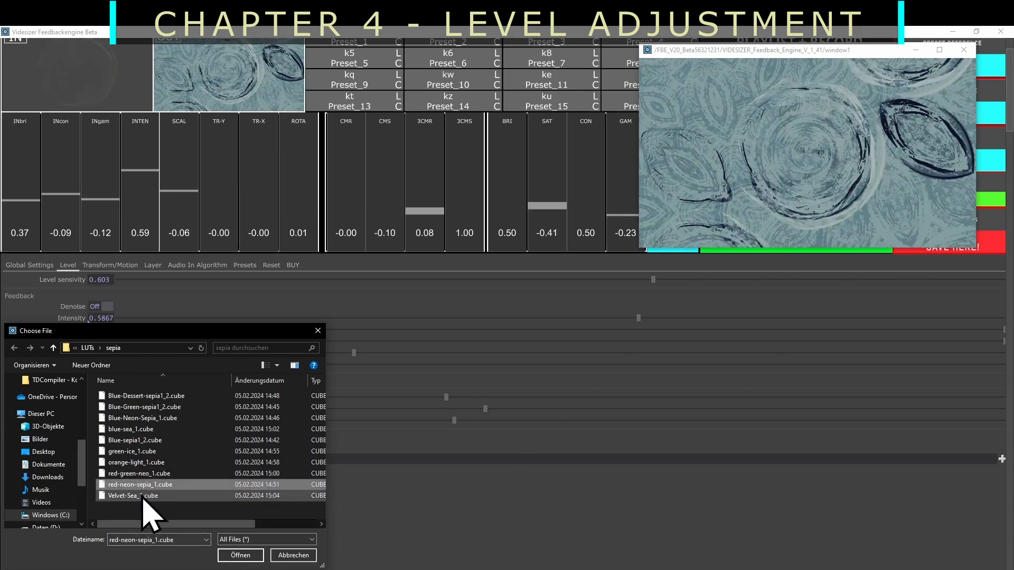
{"action": "left_click", "coordinate": [206, 497]}
{"action": "left_click", "coordinate": [246, 558]}
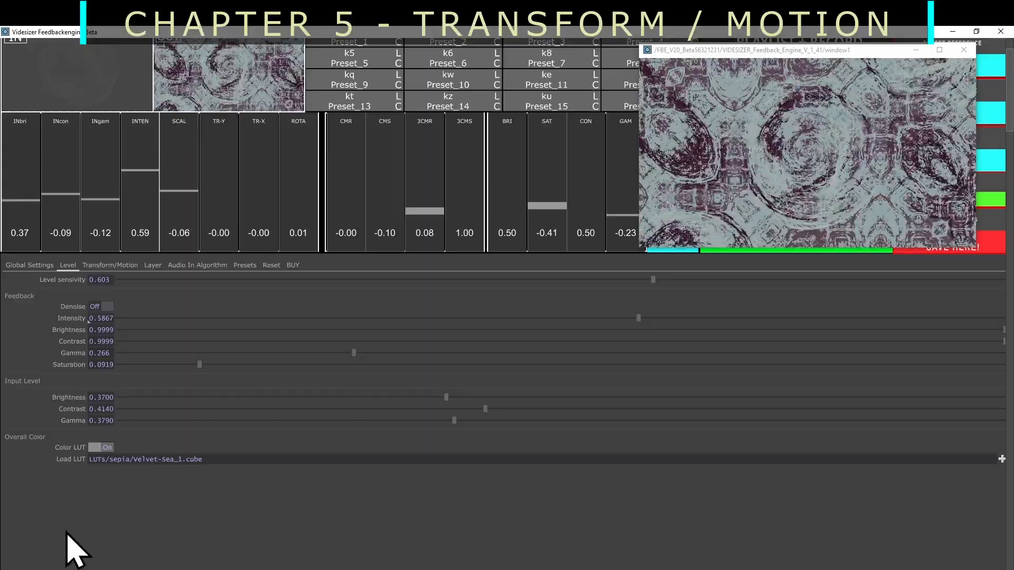
Lower the transform Scale to about 0.222 and the feedback Intensity to about 0.548.
{"action": "left_click", "coordinate": [118, 266]}
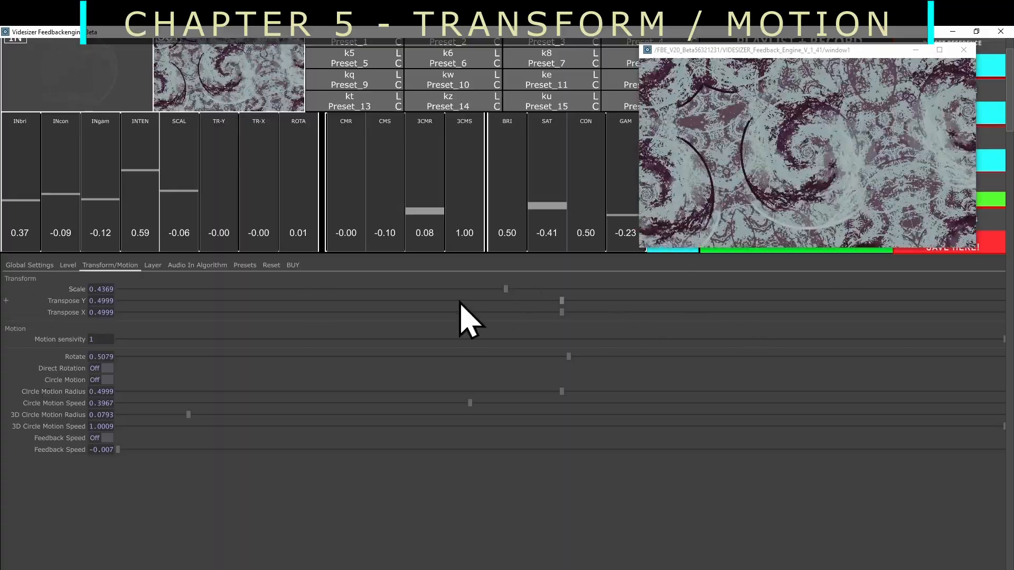
{"action": "left_click_drag", "start_coordinate": [505, 289], "coordinate": [314, 285]}
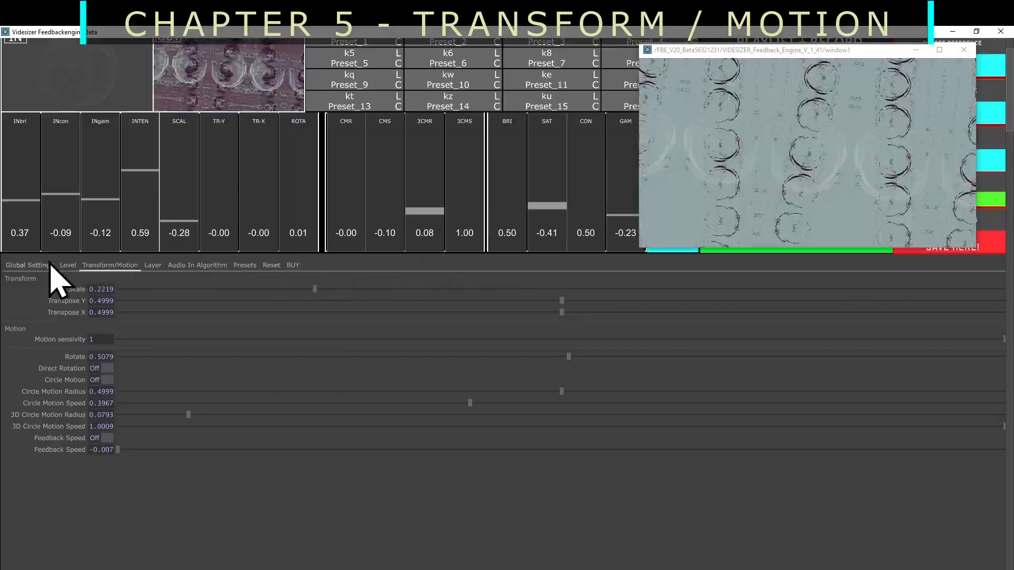
{"action": "left_click", "coordinate": [68, 265]}
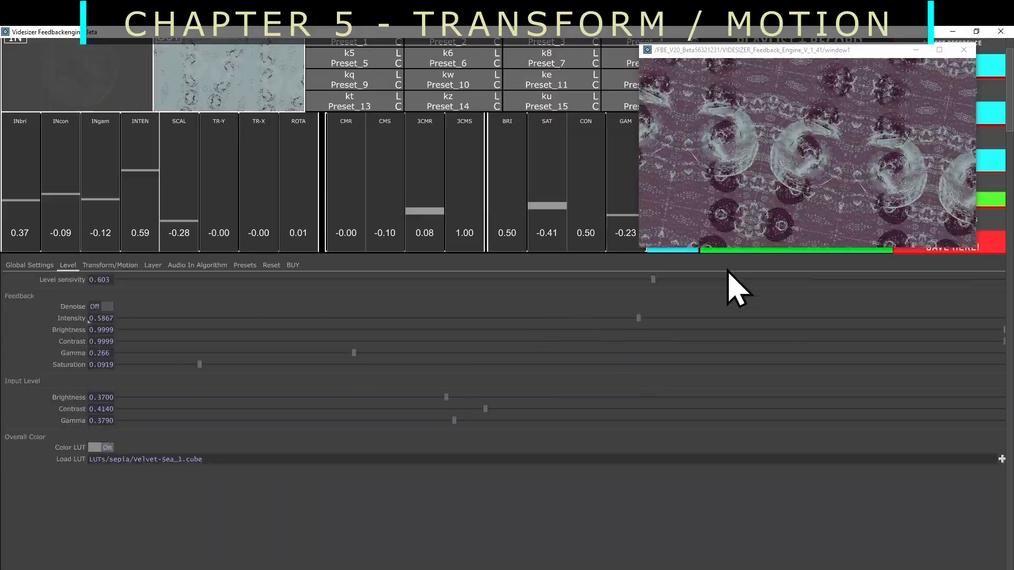
{"action": "left_click_drag", "start_coordinate": [639, 320], "coordinate": [581, 324]}
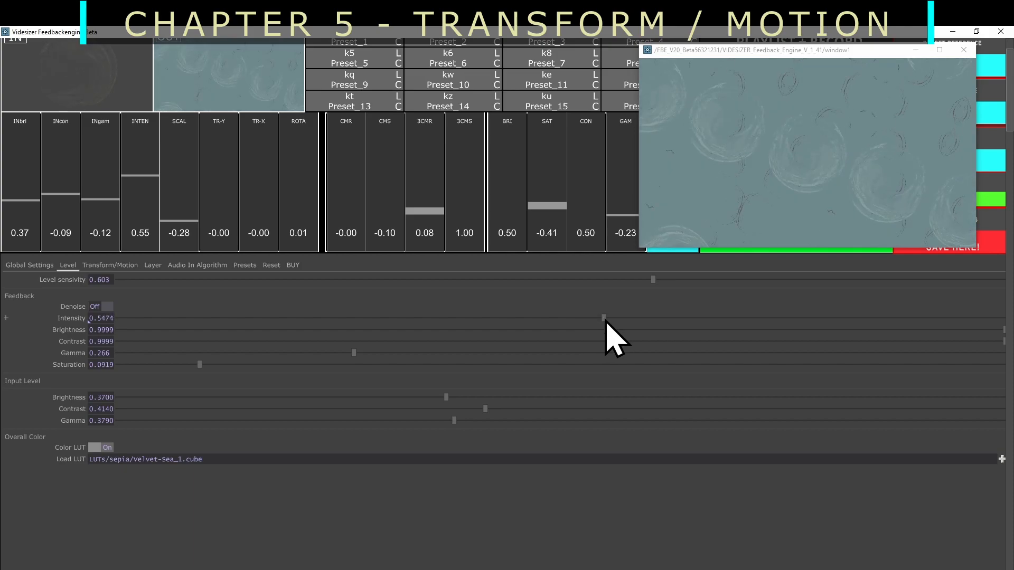
Raise the transform Scale to about 0.372 and the feedback Gamma to about 0.296.
{"action": "left_click", "coordinate": [127, 265]}
{"action": "left_click_drag", "start_coordinate": [320, 288], "coordinate": [452, 305]}
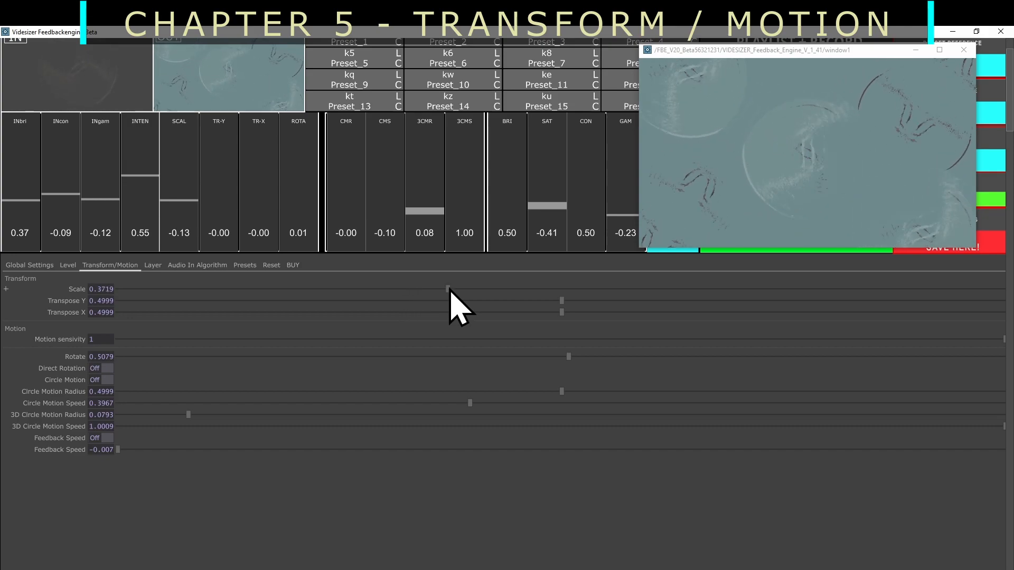
{"action": "left_click", "coordinate": [67, 265]}
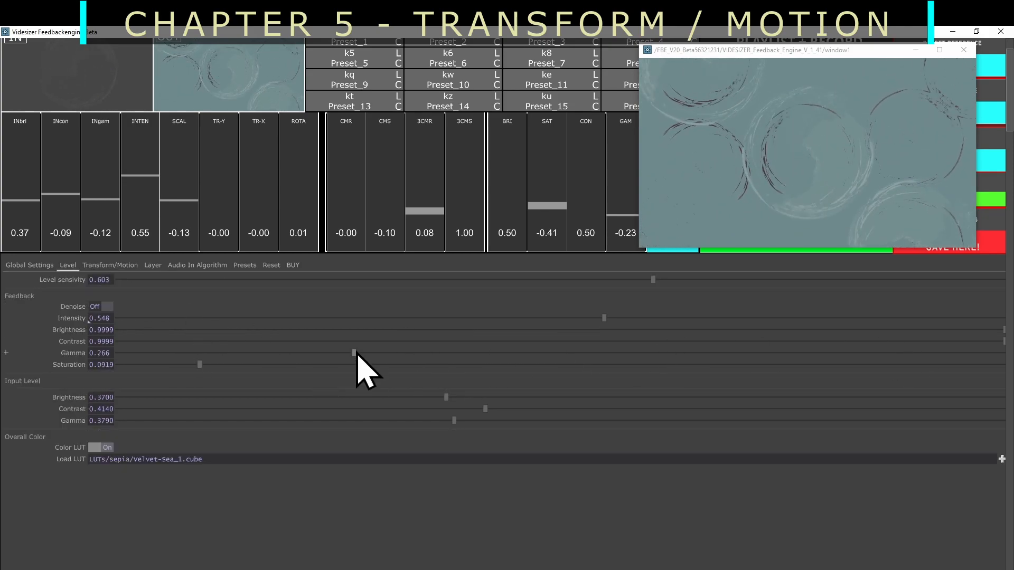
{"action": "left_click_drag", "start_coordinate": [354, 353], "coordinate": [391, 355]}
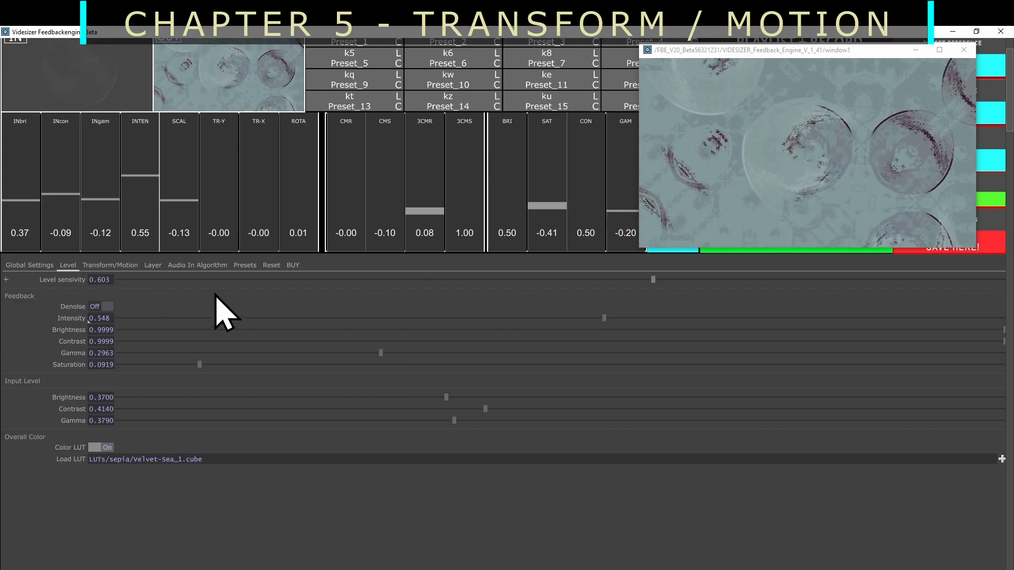
Lower Transpose Y and Transpose X to about 0.48 each, and raise Rotate to about 0.58.
{"action": "left_click", "coordinate": [123, 265]}
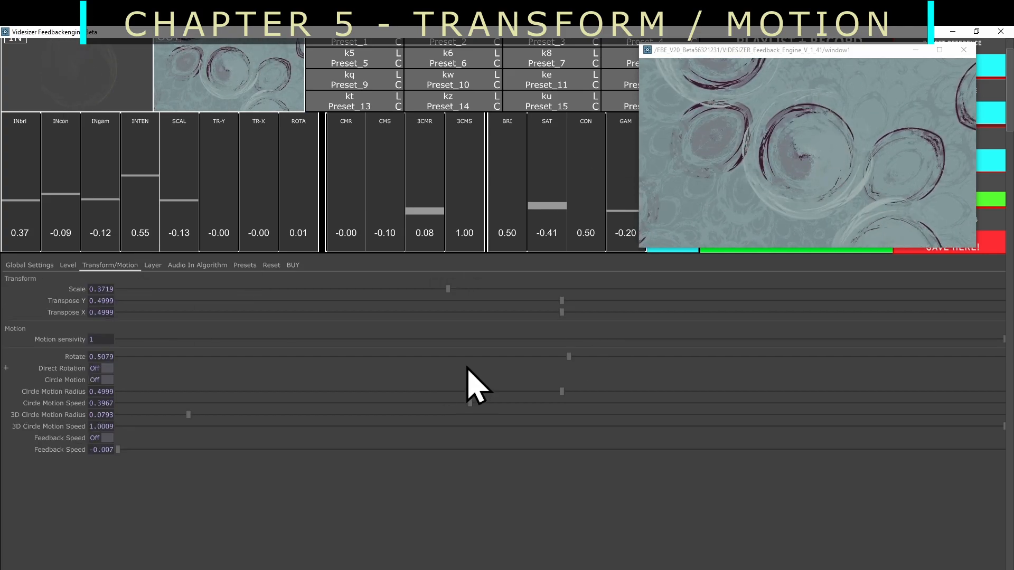
{"action": "mouse_move", "coordinate": [561, 301]}
{"action": "left_mouse_down"}
{"action": "mouse_move", "coordinate": [644, 301]}
{"action": "mouse_move", "coordinate": [543, 301]}
{"action": "mouse_move", "coordinate": [564, 313]}
{"action": "mouse_move", "coordinate": [506, 312]}
{"action": "mouse_move", "coordinate": [597, 316]}
{"action": "mouse_move", "coordinate": [527, 320]}
{"action": "mouse_move", "coordinate": [573, 315]}
{"action": "mouse_move", "coordinate": [548, 301]}
{"action": "left_mouse_up"}
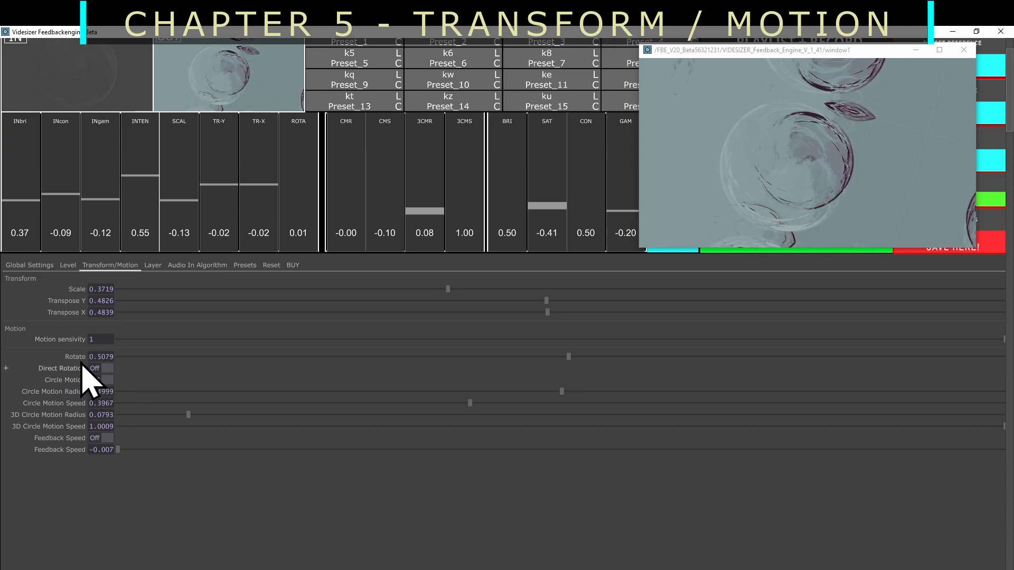
{"action": "left_click_drag", "start_coordinate": [570, 360], "coordinate": [606, 357]}
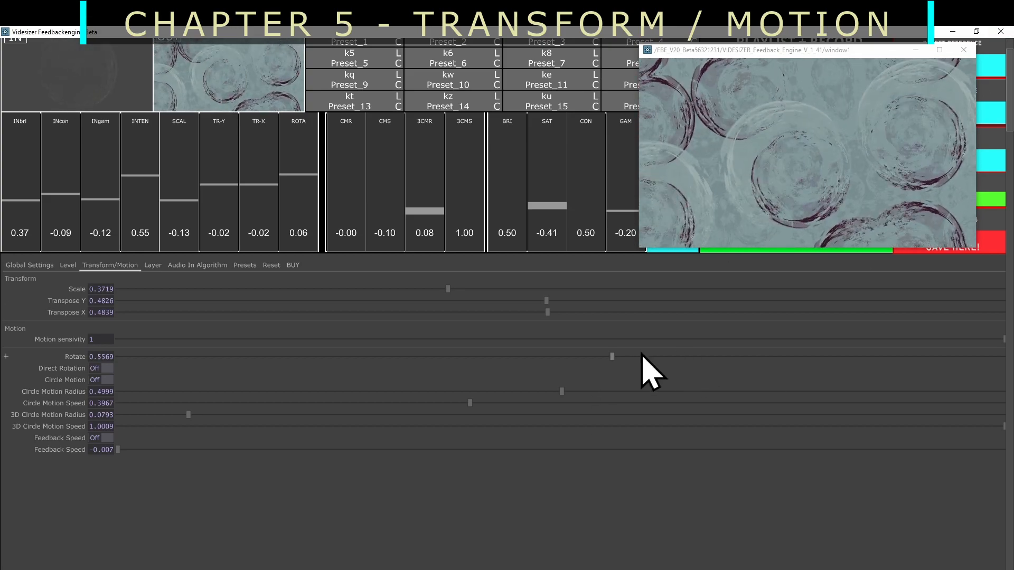
{"action": "left_click_drag", "start_coordinate": [611, 356], "coordinate": [648, 369]}
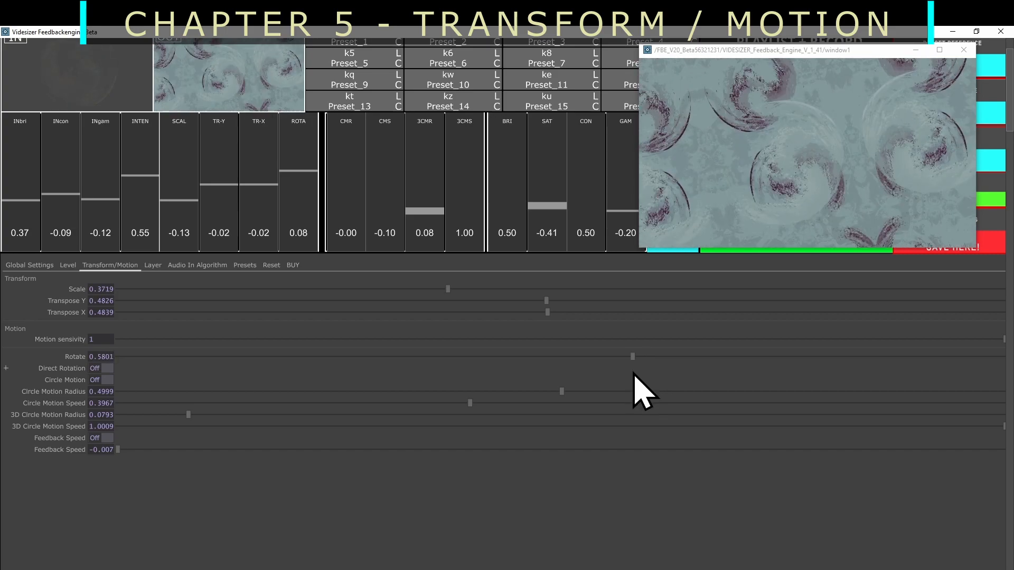
Turn on Direct Rotation and bring Rotate back to about 0.497.
{"action": "left_click", "coordinate": [108, 368]}
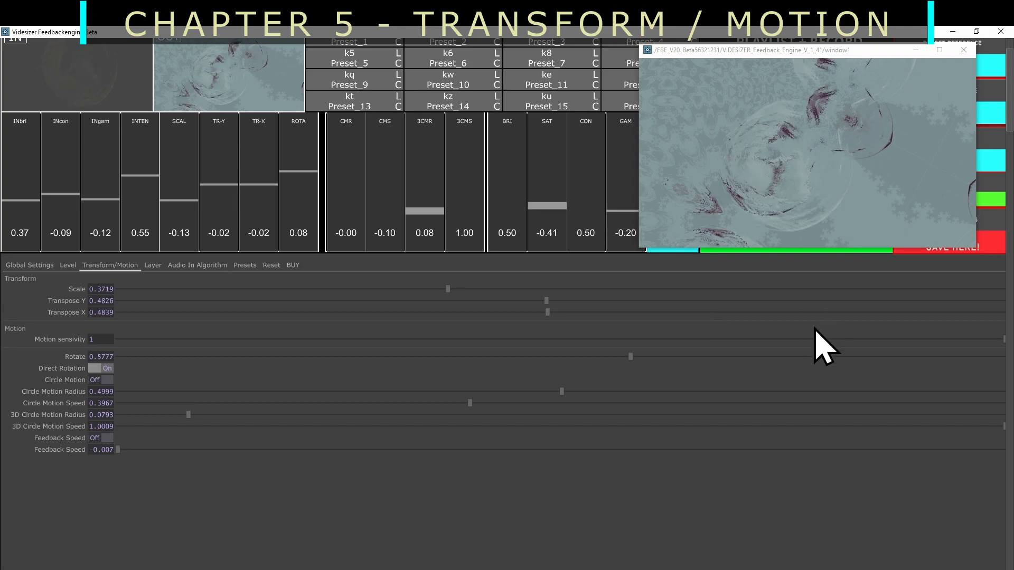
{"action": "left_click_drag", "start_coordinate": [633, 356], "coordinate": [489, 357]}
{"action": "mouse_move", "coordinate": [552, 358]}
{"action": "left_mouse_down"}
{"action": "mouse_move", "coordinate": [672, 367]}
{"action": "mouse_move", "coordinate": [560, 371]}
{"action": "left_mouse_up"}
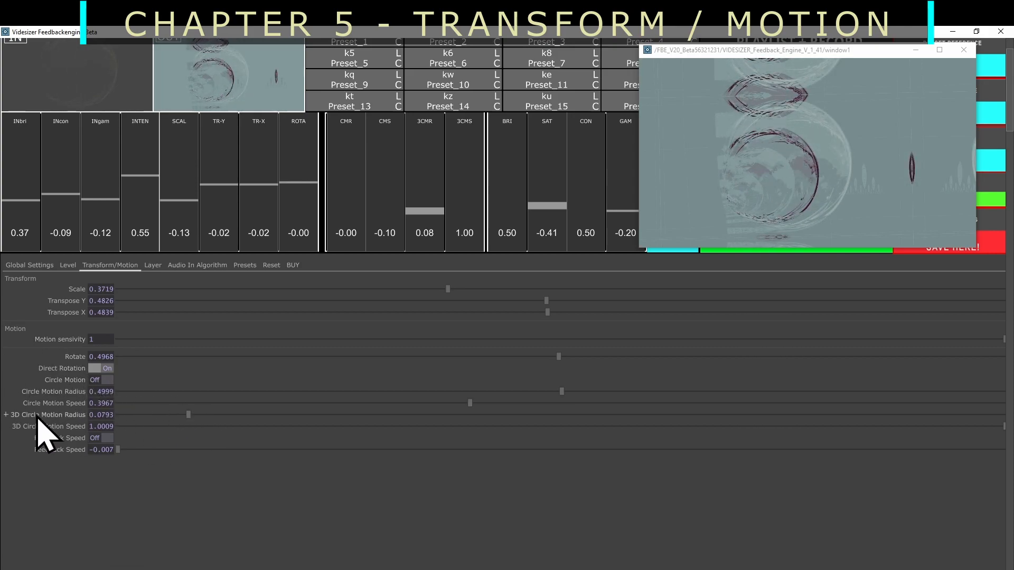
Reduce both the 3D Circle Motion Radius and the 3D Circle Motion Speed to 0.
{"action": "left_click_drag", "start_coordinate": [191, 417], "coordinate": [104, 416]}
{"action": "left_click", "coordinate": [513, 426]}
{"action": "left_click_drag", "start_coordinate": [460, 414], "coordinate": [100, 427]}
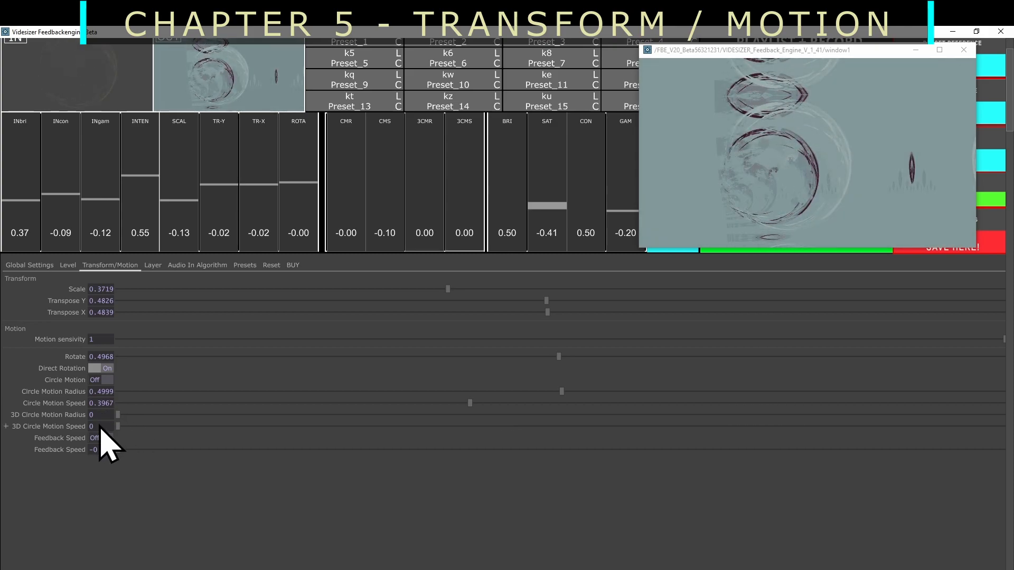
Turn on Circle Motion, raising its radius to 1 and its speed to about 0.444.
{"action": "left_click", "coordinate": [104, 379]}
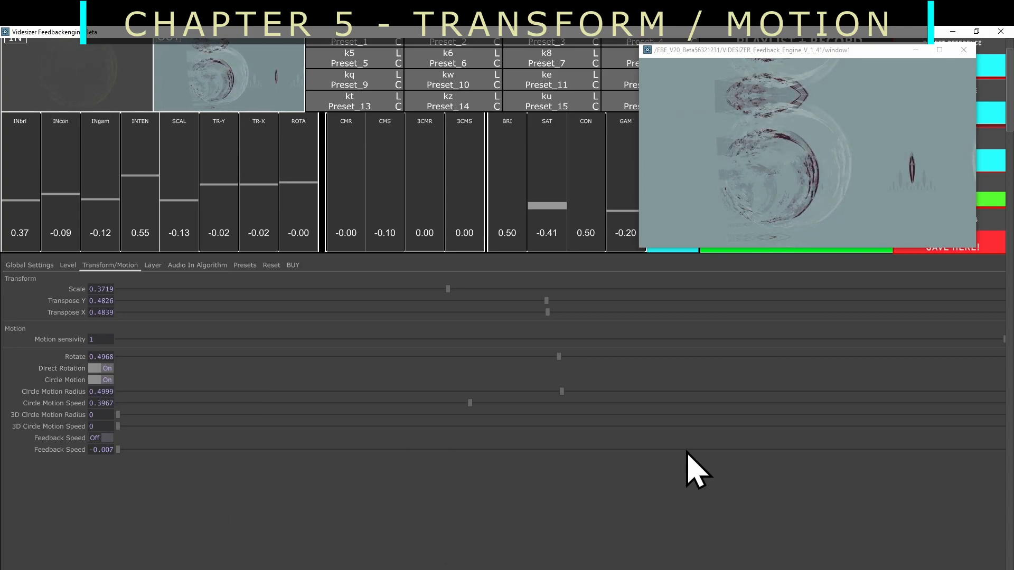
{"action": "left_click_drag", "start_coordinate": [563, 390], "coordinate": [1009, 399]}
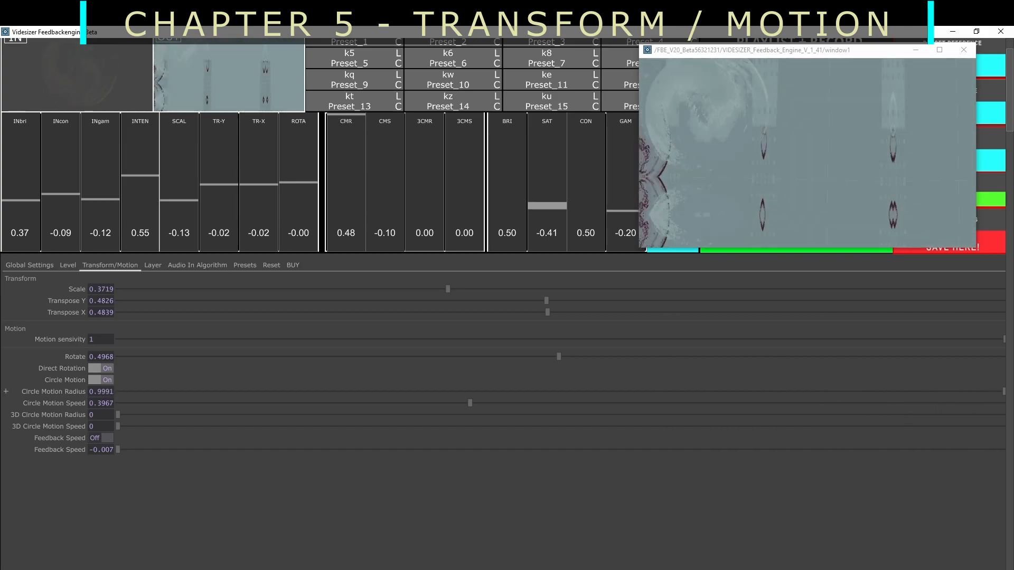
{"action": "left_click_drag", "start_coordinate": [714, 404], "coordinate": [675, 407]}
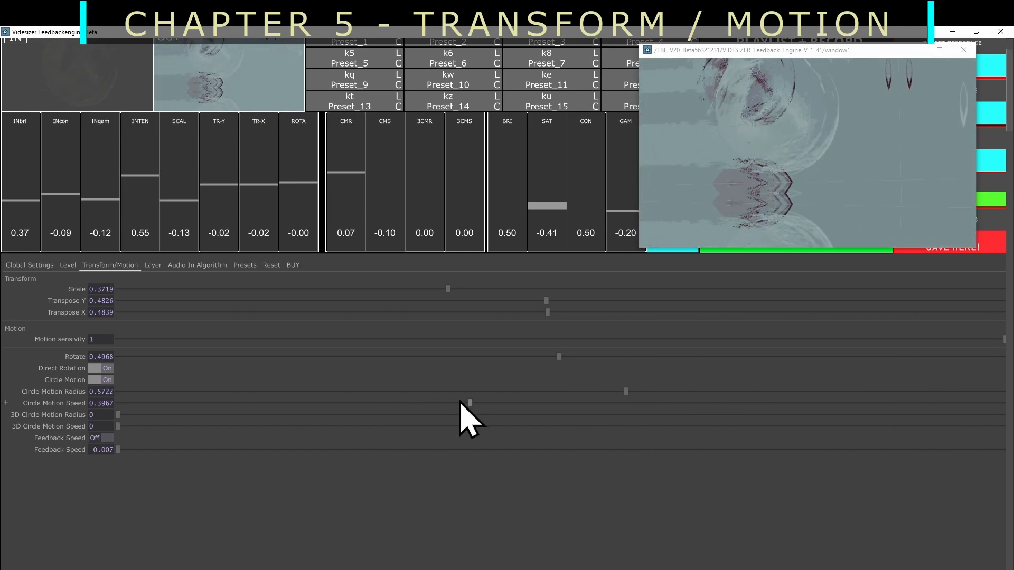
{"action": "left_click_drag", "start_coordinate": [470, 404], "coordinate": [503, 405]}
{"action": "left_click_drag", "start_coordinate": [624, 393], "coordinate": [1002, 395]}
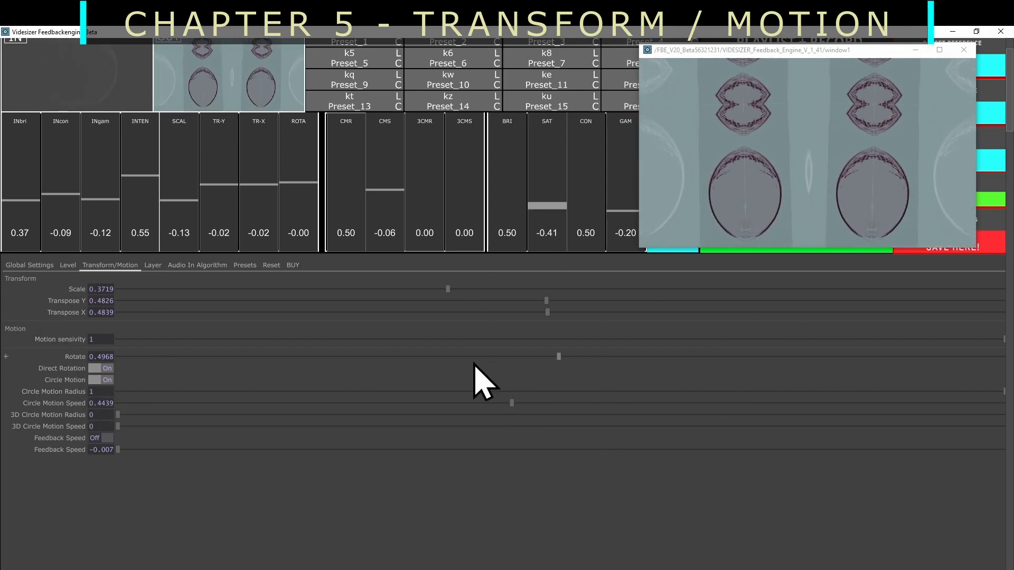
Lower the motion sensitivity to about 0.164, and set Circle Motion to a radius of about 0.50 and a speed of about 0.468.
{"action": "left_click_drag", "start_coordinate": [986, 339], "coordinate": [263, 364]}
{"action": "left_click_drag", "start_coordinate": [516, 403], "coordinate": [547, 394]}
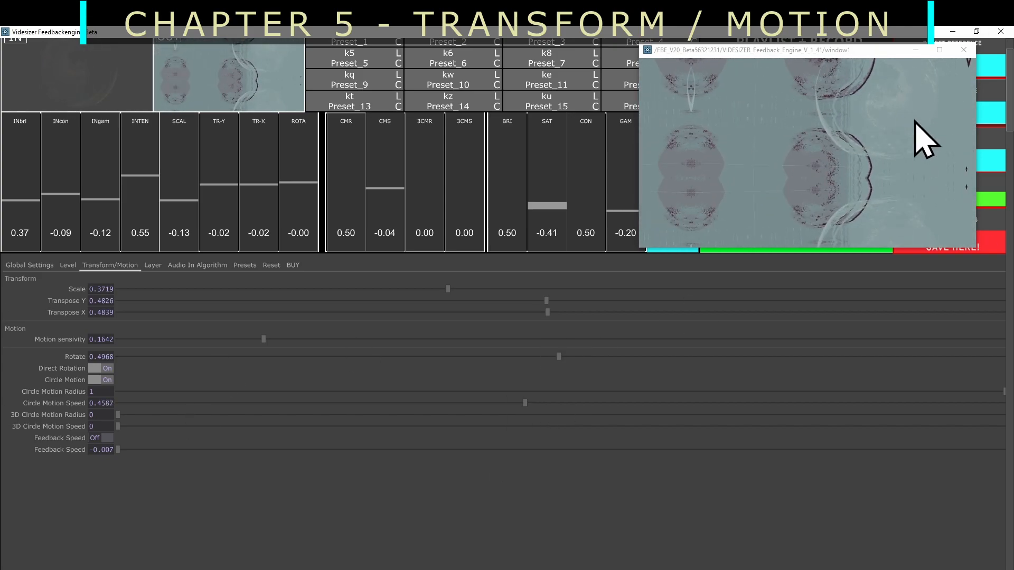
{"action": "left_click_drag", "start_coordinate": [745, 393], "coordinate": [533, 403]}
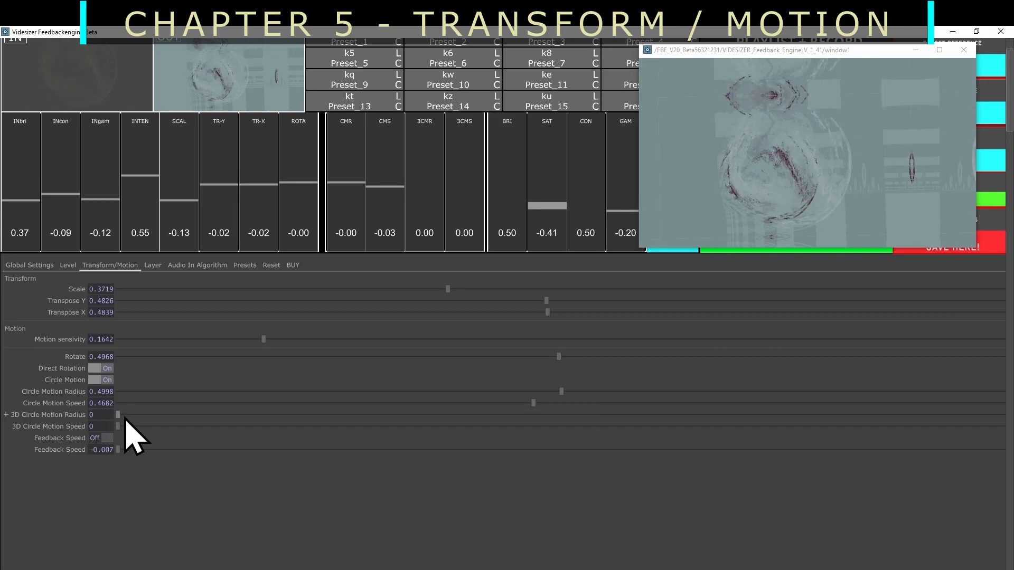
Raise the 3D Circle Motion Radius to about 0.165 and the 3D Circle Motion Speed to about 0.231.
{"action": "left_click_drag", "start_coordinate": [123, 416], "coordinate": [264, 417]}
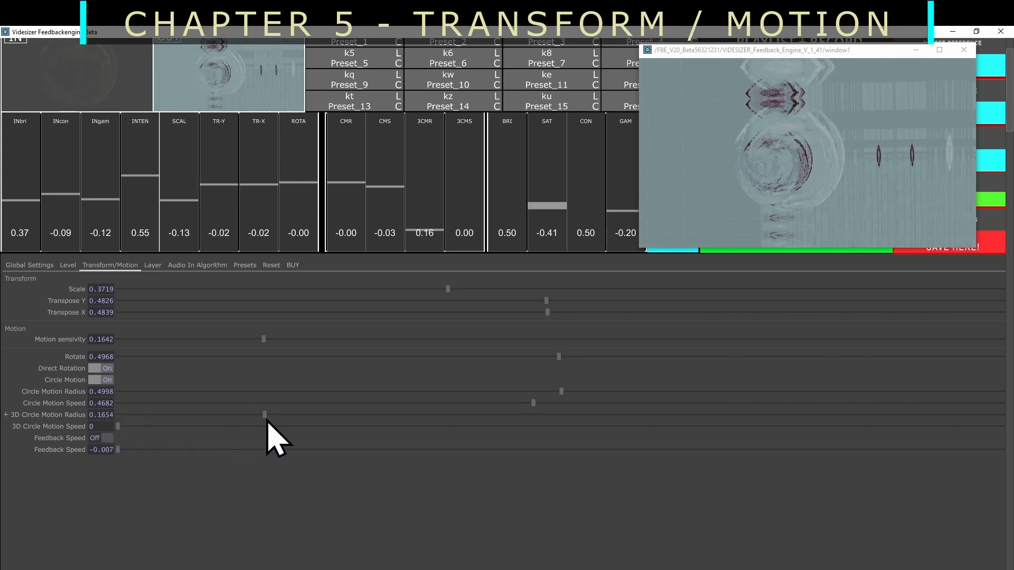
{"action": "left_click_drag", "start_coordinate": [122, 427], "coordinate": [326, 426]}
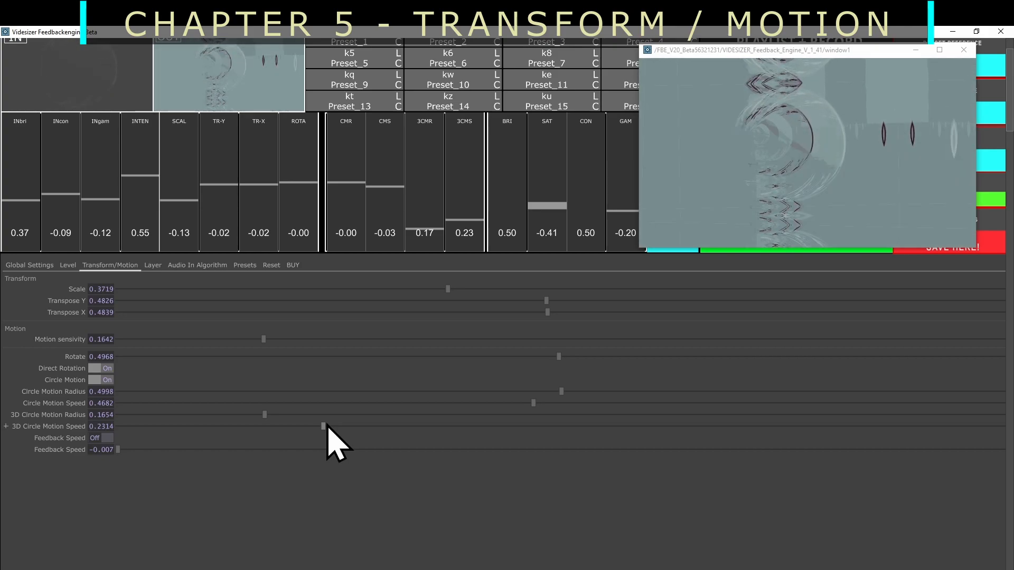
Set the 3D Circle Motion Radius to about 0.328 and its Speed to 0.545, and turn off Circle Motion.
{"action": "left_click_drag", "start_coordinate": [323, 426], "coordinate": [412, 426]}
{"action": "left_click_drag", "start_coordinate": [272, 414], "coordinate": [610, 428]}
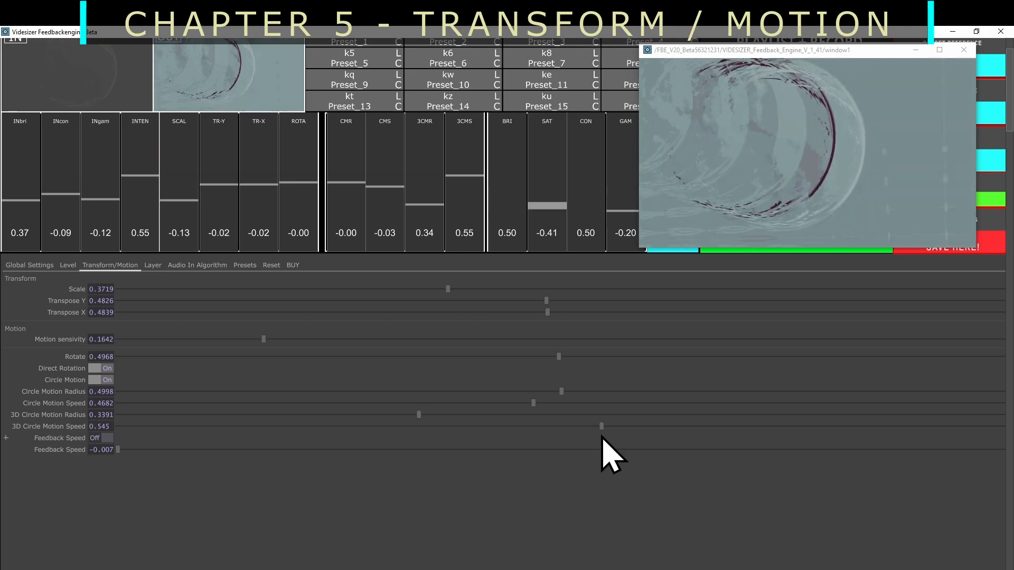
{"action": "left_click_drag", "start_coordinate": [420, 415], "coordinate": [409, 415]}
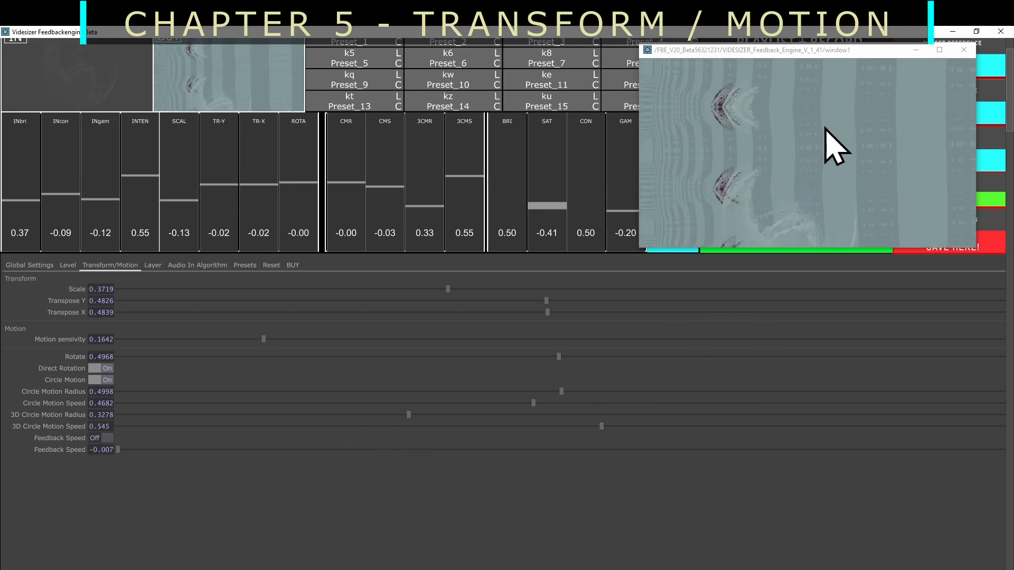
{"action": "left_click", "coordinate": [97, 381]}
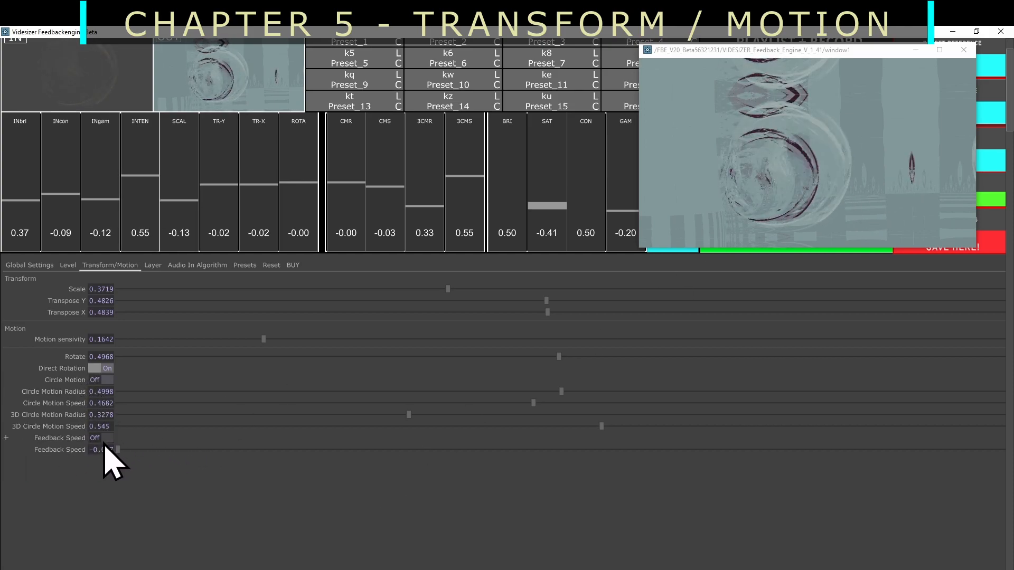
Try Feedback Speed switched on at about 0.287, and finish with it off and its value at about 0.002.
{"action": "left_click_drag", "start_coordinate": [117, 450], "coordinate": [467, 460]}
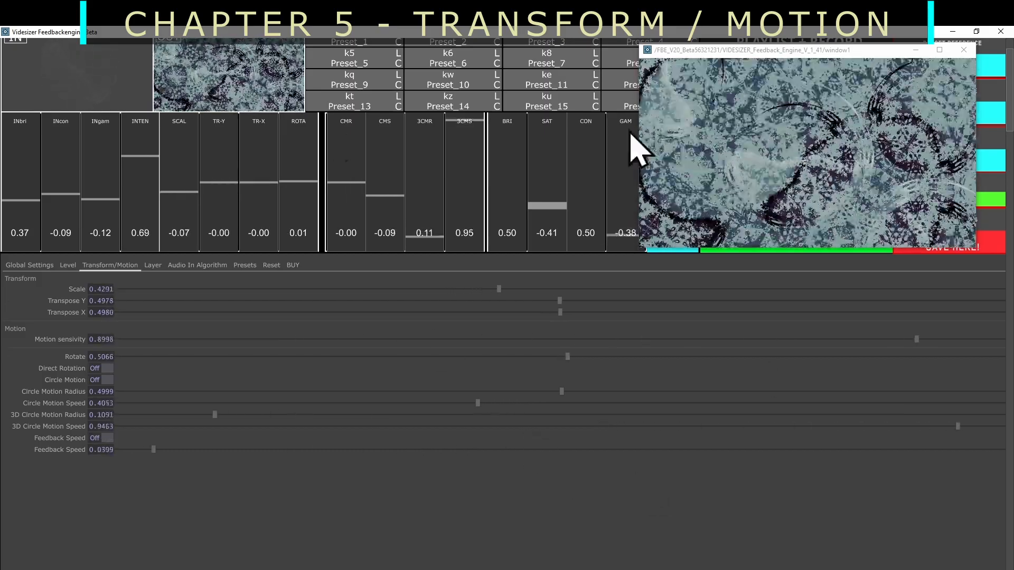
{"action": "left_click", "coordinate": [110, 439]}
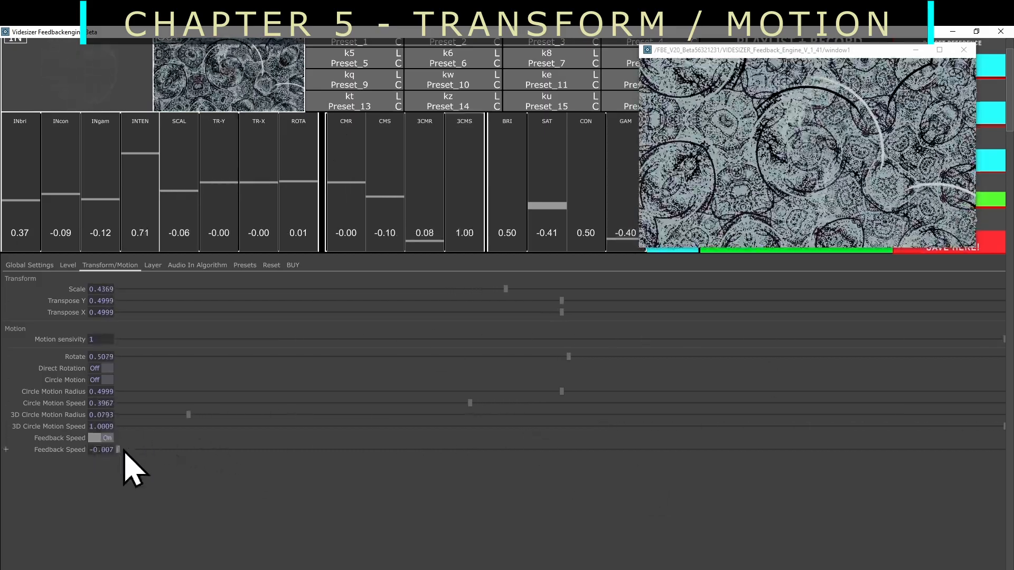
{"action": "left_click_drag", "start_coordinate": [118, 452], "coordinate": [369, 448]}
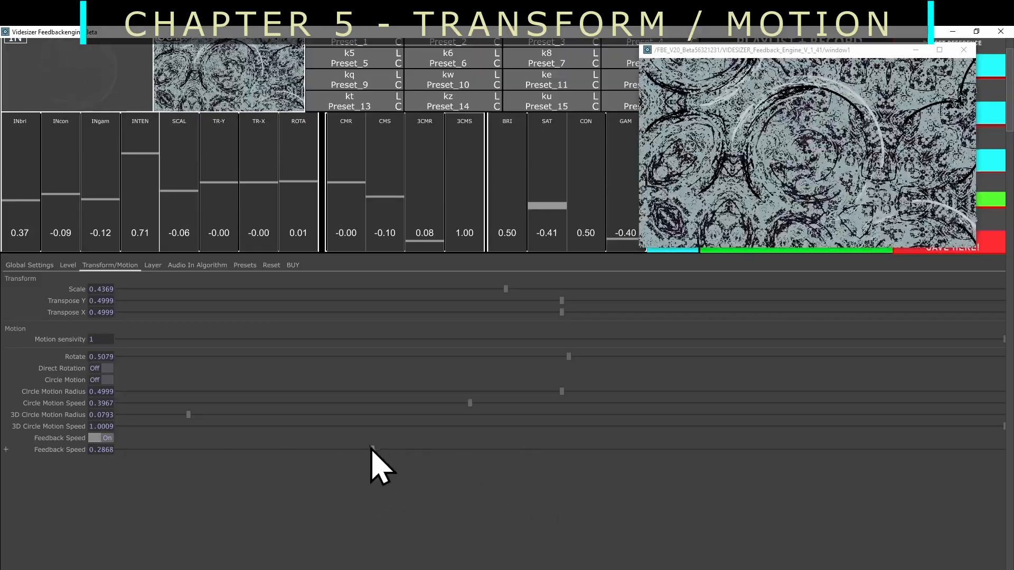
{"action": "left_click", "coordinate": [100, 438]}
{"action": "left_click_drag", "start_coordinate": [360, 448], "coordinate": [55, 446]}
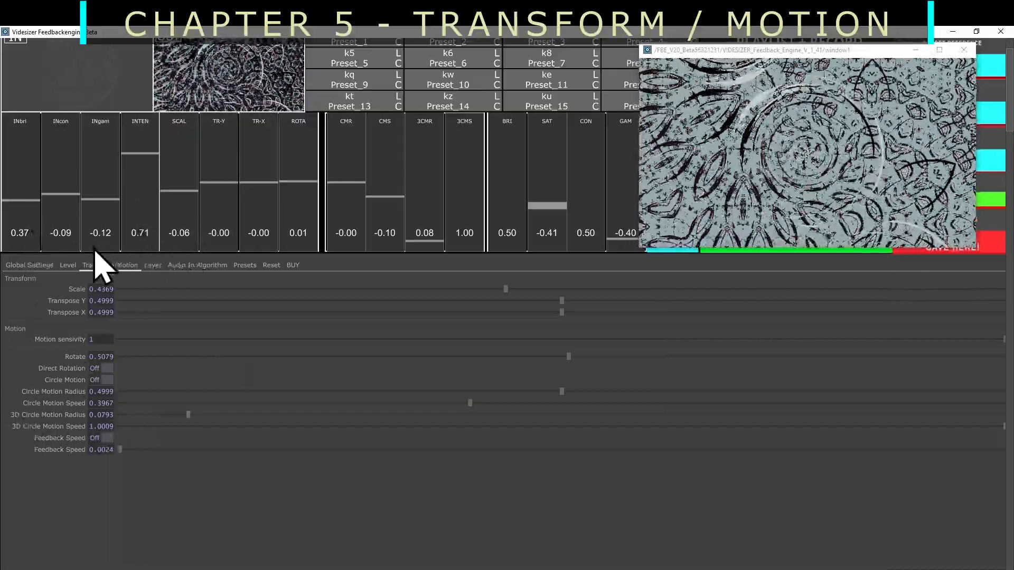
Try the atop layer operation, and reset the Operationmode to 0 (add).
{"action": "left_click", "coordinate": [154, 266]}
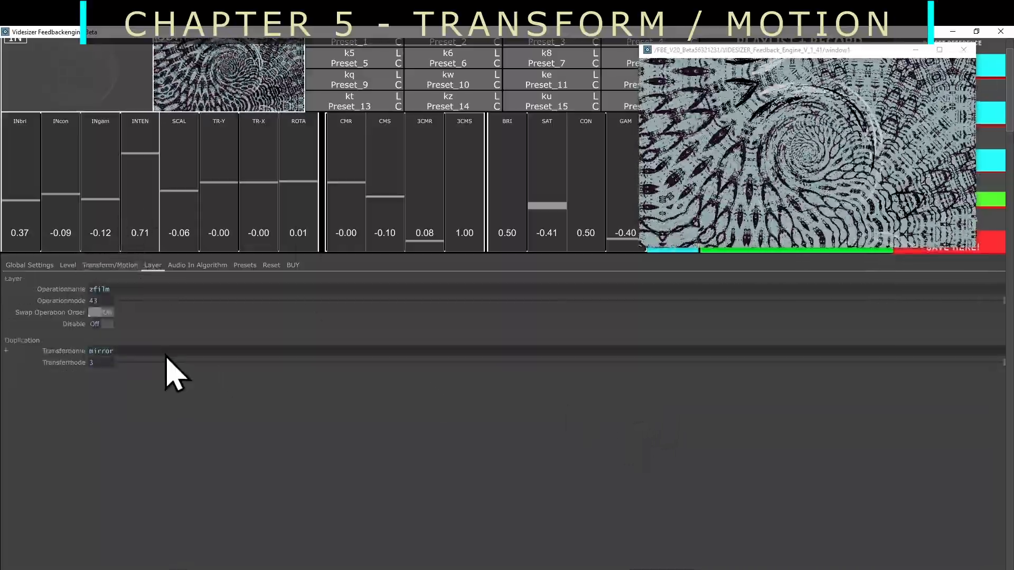
{"action": "left_click", "coordinate": [971, 288]}
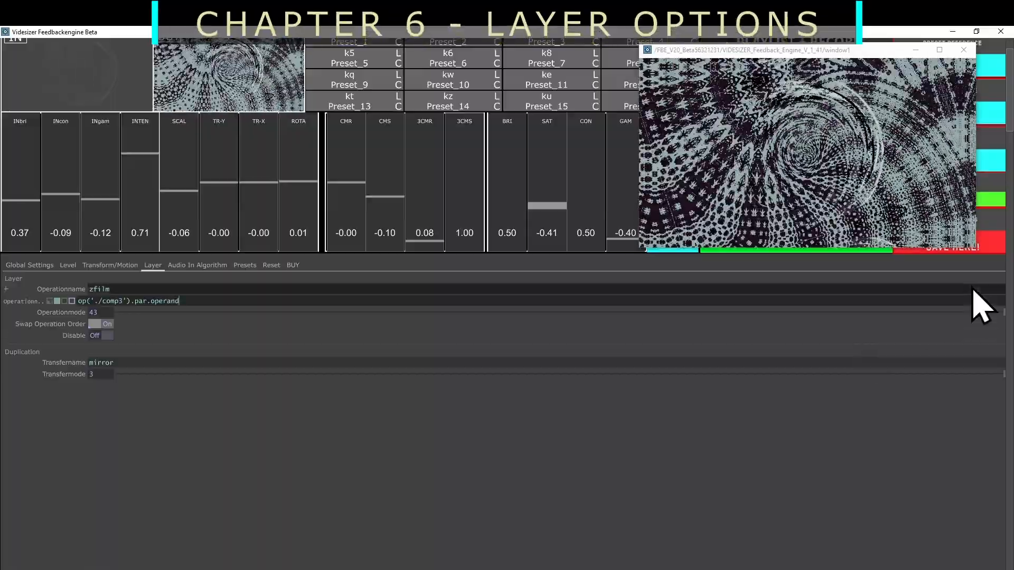
{"action": "left_click", "coordinate": [6, 289]}
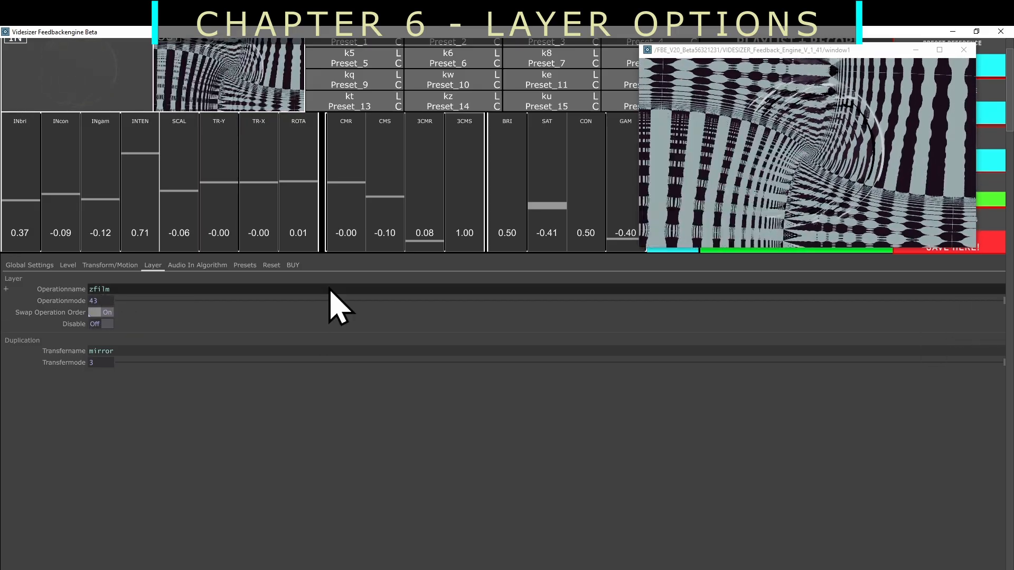
{"action": "left_click_drag", "start_coordinate": [327, 301], "coordinate": [147, 328]}
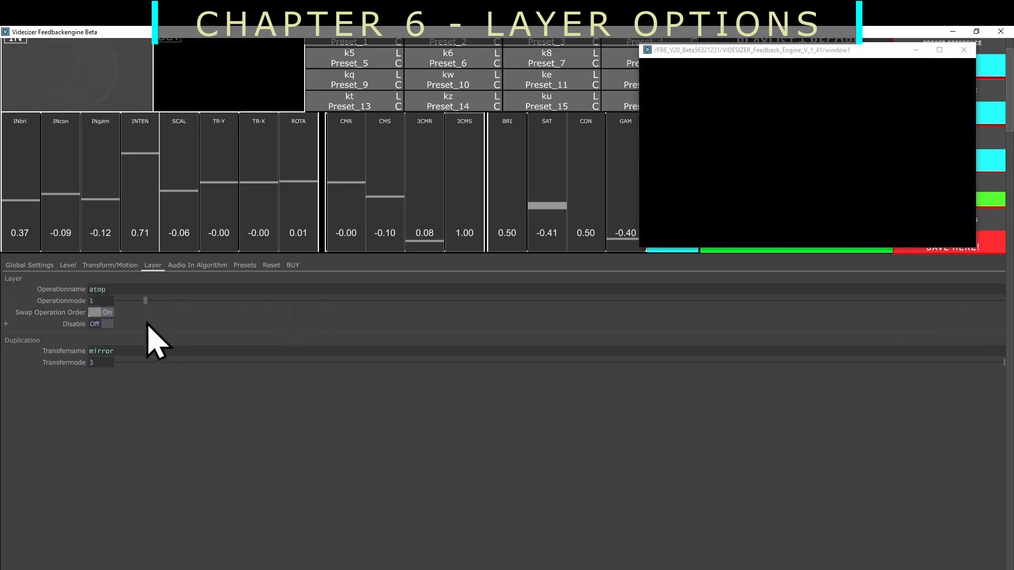
{"action": "left_click", "coordinate": [267, 268]}
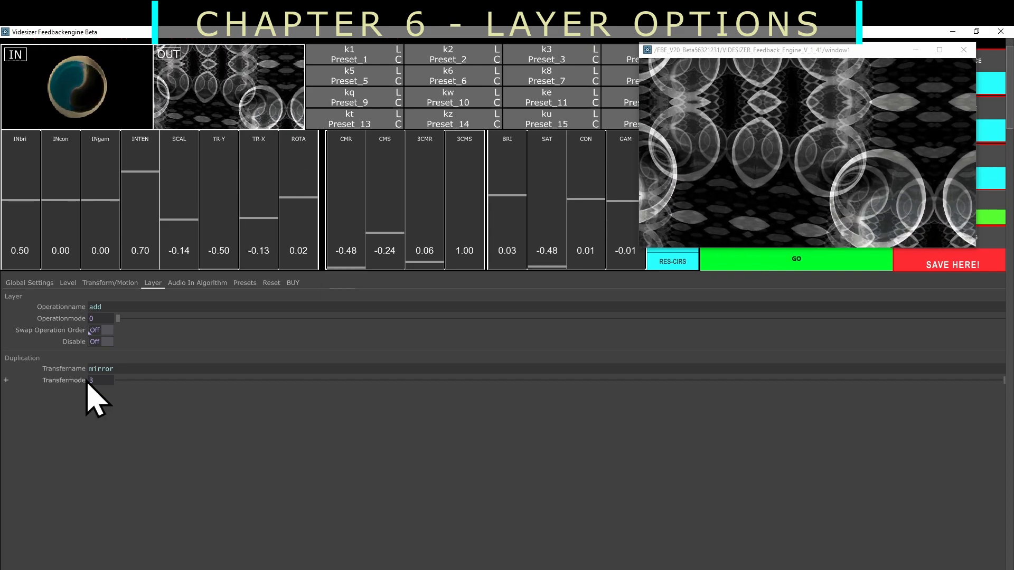
{"action": "mouse_move", "coordinate": [122, 316]}
{"action": "left_mouse_down"}
{"action": "mouse_move", "coordinate": [741, 325]}
{"action": "mouse_move", "coordinate": [652, 331]}
{"action": "mouse_move", "coordinate": [1003, 326]}
{"action": "mouse_move", "coordinate": [650, 296]}
{"action": "mouse_move", "coordinate": [103, 307]}
{"action": "mouse_move", "coordinate": [118, 307]}
{"action": "left_mouse_up"}
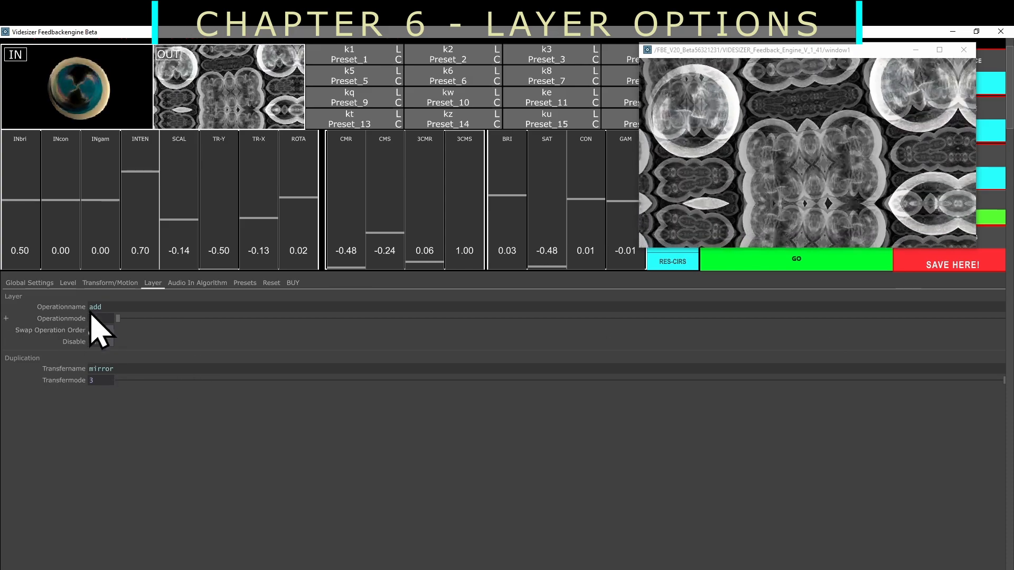
Turn off Feedback Speed, and set Scale to about 0.319 with Transpose Y and Transpose X both at about 0.408.
{"action": "left_click", "coordinate": [113, 284]}
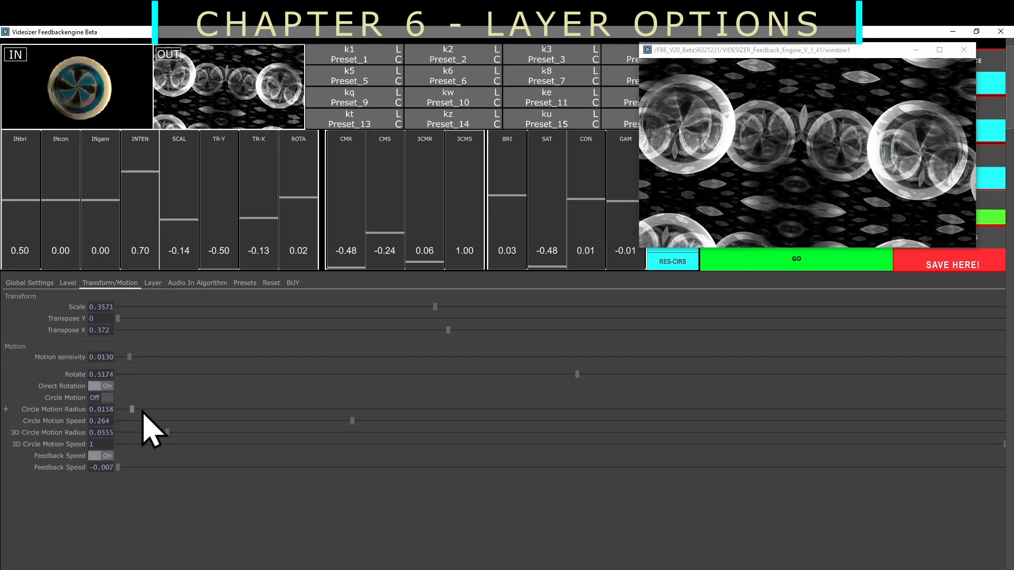
{"action": "left_click", "coordinate": [100, 456]}
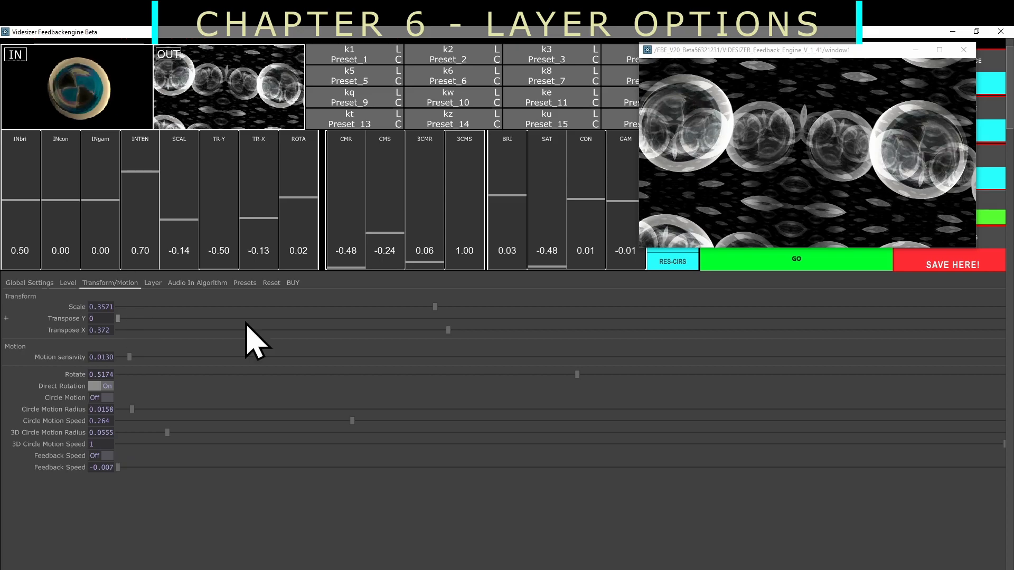
{"action": "left_click_drag", "start_coordinate": [435, 307], "coordinate": [400, 307]}
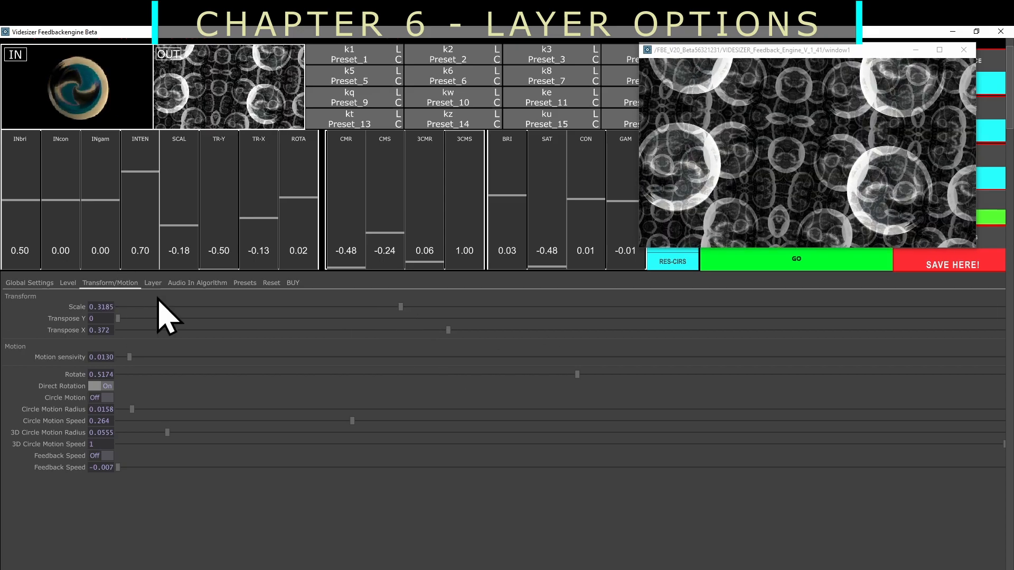
{"action": "left_click", "coordinate": [480, 318]}
{"action": "left_click", "coordinate": [454, 330]}
{"action": "left_click_drag", "start_coordinate": [457, 331], "coordinate": [481, 331]}
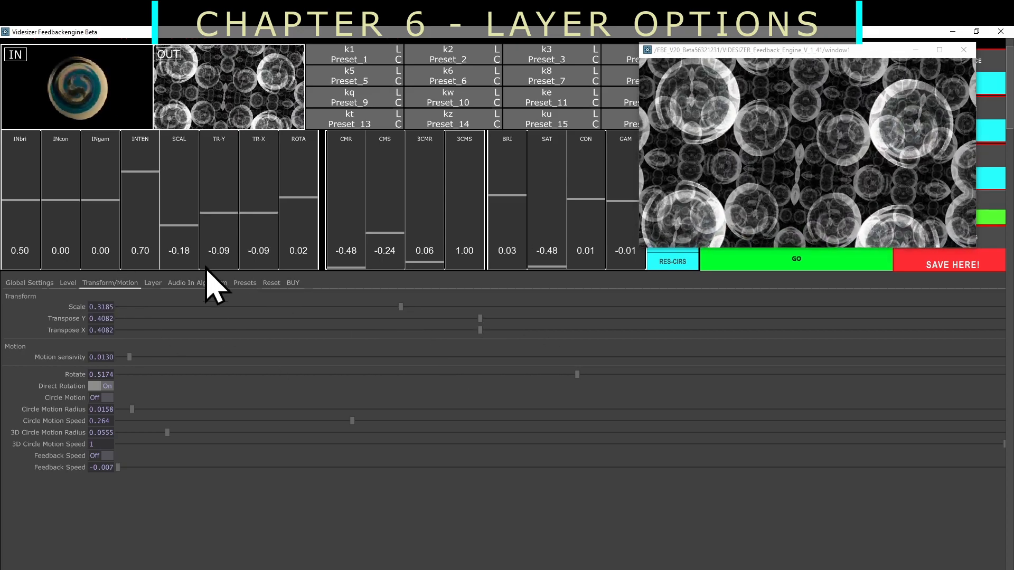
Set the duplication Transfermode to 1 (zero), and center the image with Transpose X at about 0.508 and Transpose Y at about 0.502.
{"action": "left_click", "coordinate": [152, 283]}
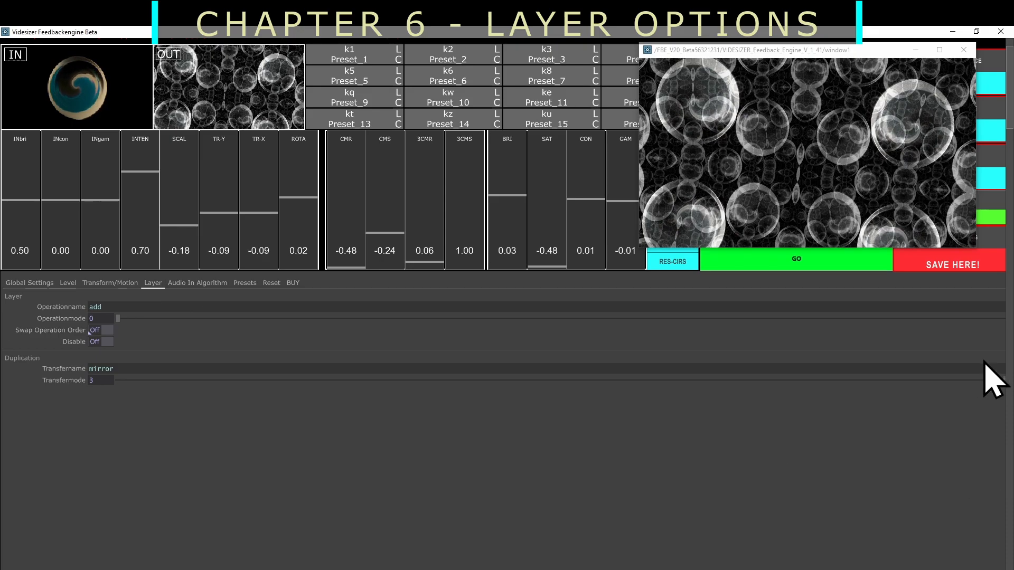
{"action": "left_click_drag", "start_coordinate": [1003, 381], "coordinate": [405, 384]}
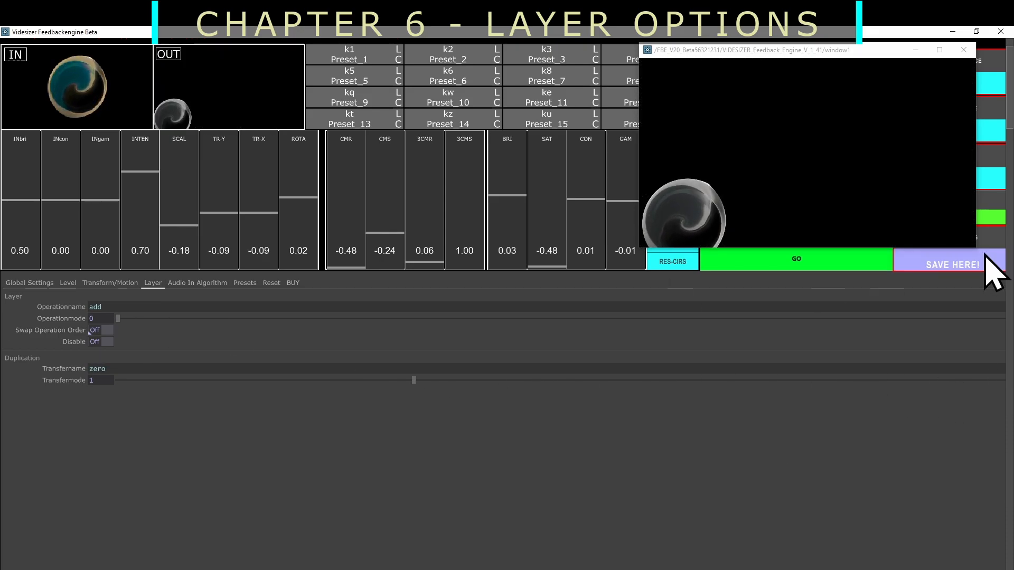
{"action": "left_click", "coordinate": [118, 283]}
{"action": "left_click_drag", "start_coordinate": [480, 330], "coordinate": [570, 350]}
{"action": "left_click_drag", "start_coordinate": [484, 318], "coordinate": [566, 311]}
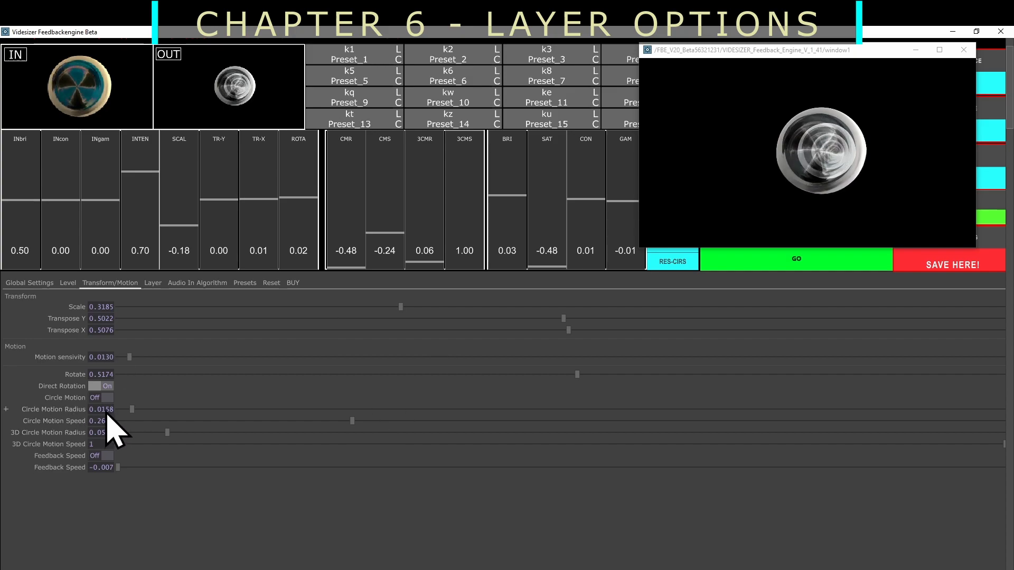
Lower the input gamma (INgam) to about -0.19 and set the duplication Transfermode to 2 (repeat).
{"action": "mouse_move", "coordinate": [55, 206]}
{"action": "left_mouse_down"}
{"action": "mouse_move", "coordinate": [61, 170]}
{"action": "mouse_move", "coordinate": [58, 200]}
{"action": "left_mouse_up"}
{"action": "left_click_drag", "start_coordinate": [95, 200], "coordinate": [115, 228]}
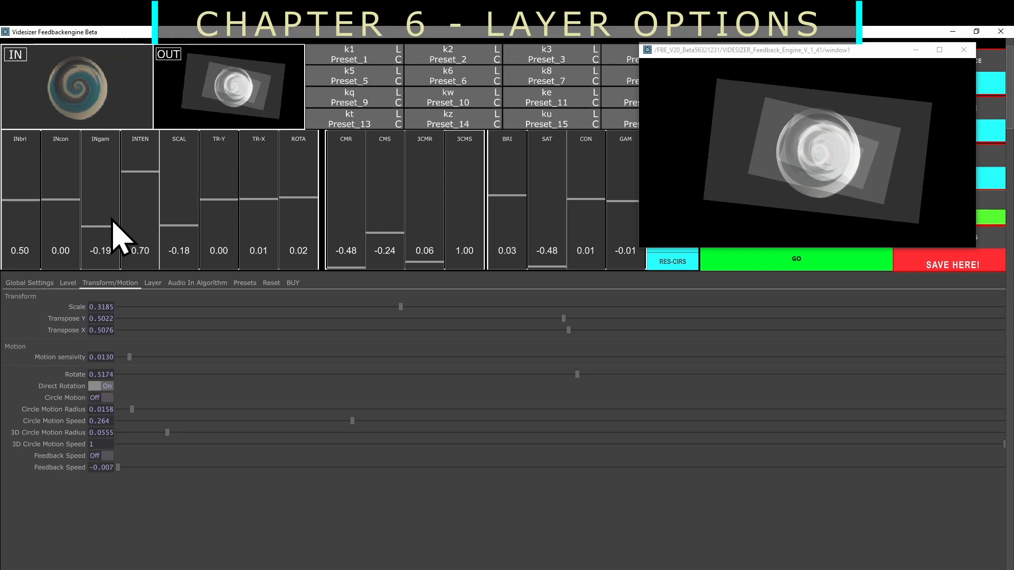
{"action": "left_click", "coordinate": [153, 283]}
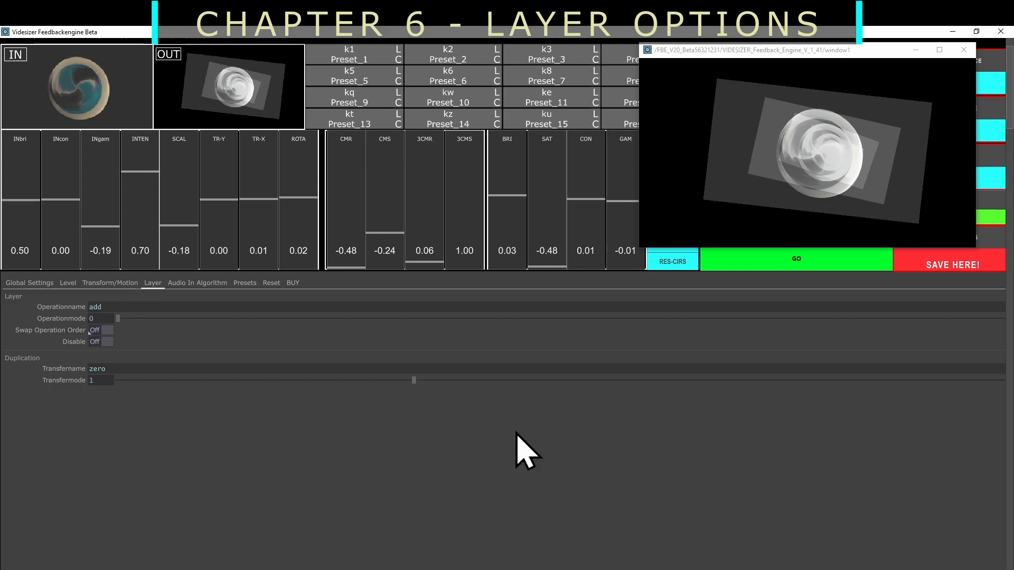
{"action": "left_click_drag", "start_coordinate": [416, 381], "coordinate": [676, 407]}
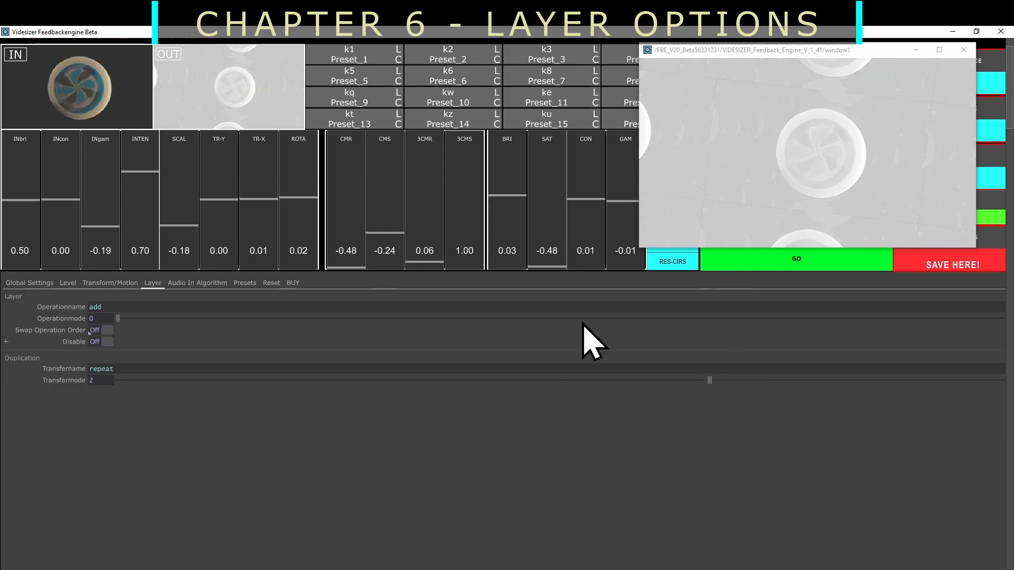
Raise the input gamma (INgam) to about 0.02 and set the duplication Transfermode to 3 (mirror).
{"action": "left_click_drag", "start_coordinate": [101, 224], "coordinate": [102, 198]}
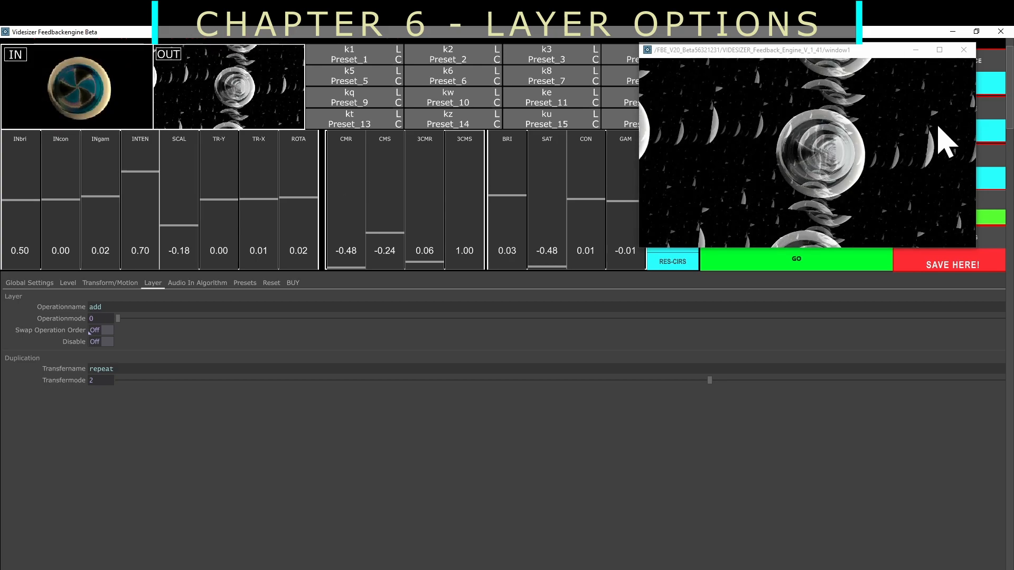
{"action": "left_click_drag", "start_coordinate": [931, 380], "coordinate": [1004, 380]}
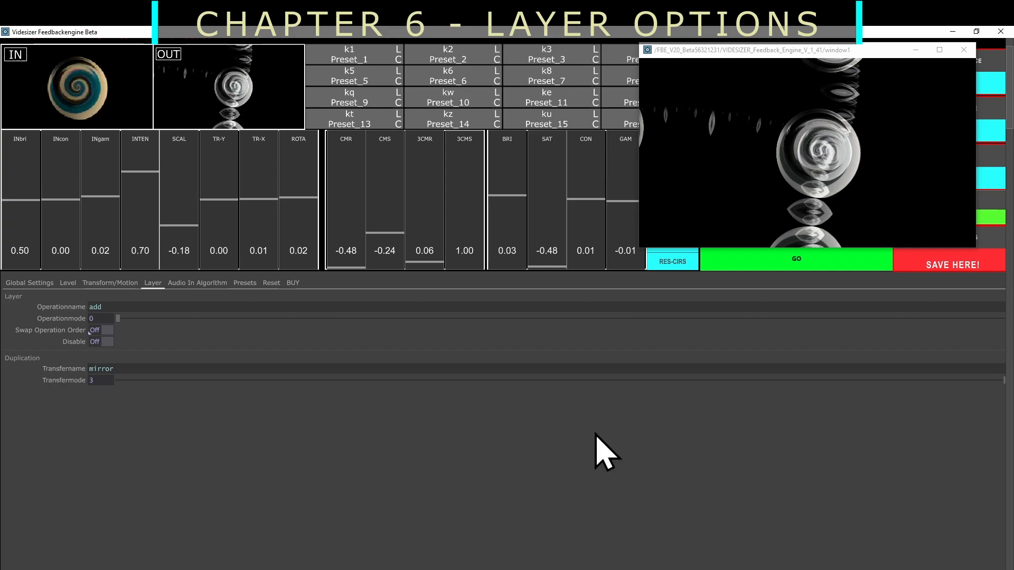
Lower the transform Scale to about 0.229 and try the duplication modes again, ending on Transfermode 3 (mirror).
{"action": "left_click", "coordinate": [110, 283]}
{"action": "left_click_drag", "start_coordinate": [400, 307], "coordinate": [323, 286]}
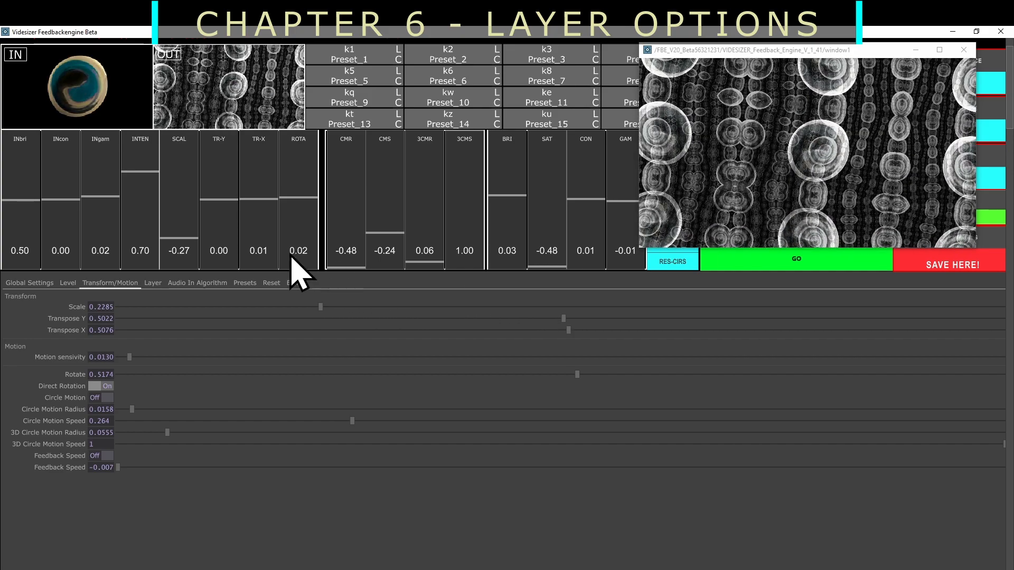
{"action": "left_click", "coordinate": [153, 283]}
{"action": "left_click_drag", "start_coordinate": [991, 376], "coordinate": [753, 380]}
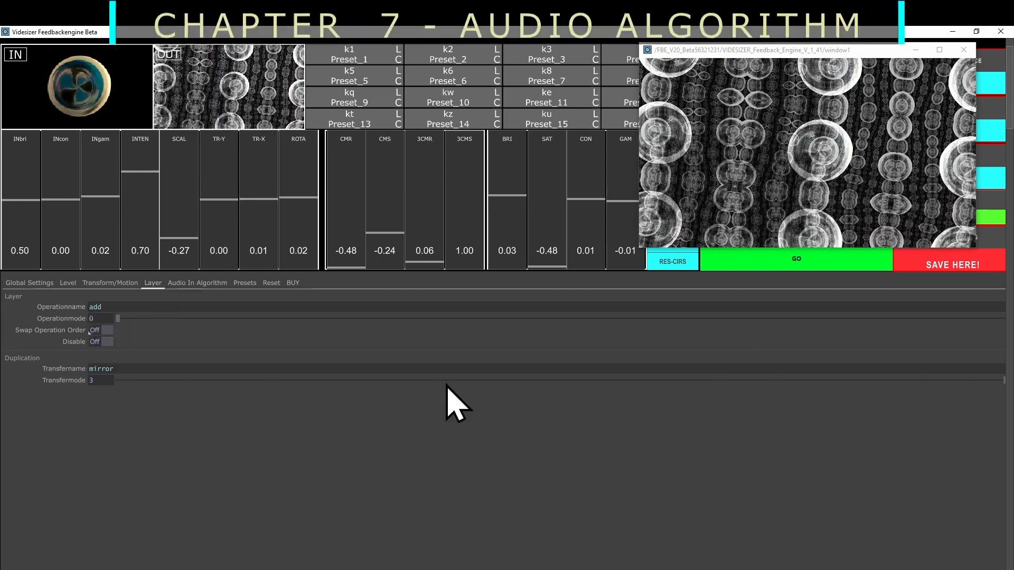
Check the Audio In Algorithm settings and set Select Input to 4 so the audio signal feeds the engine.
{"action": "left_click", "coordinate": [205, 284]}
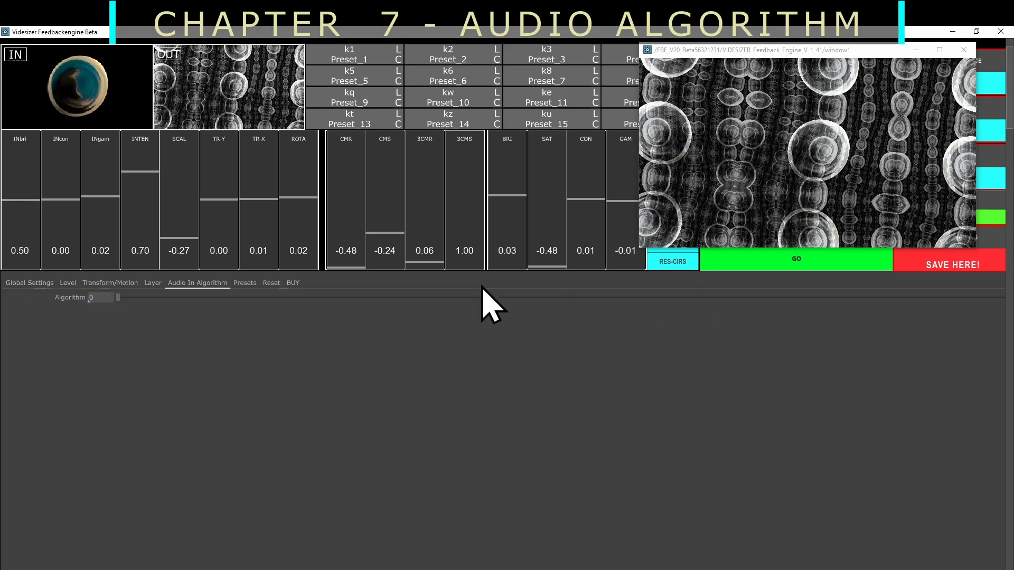
{"action": "left_click", "coordinate": [32, 285]}
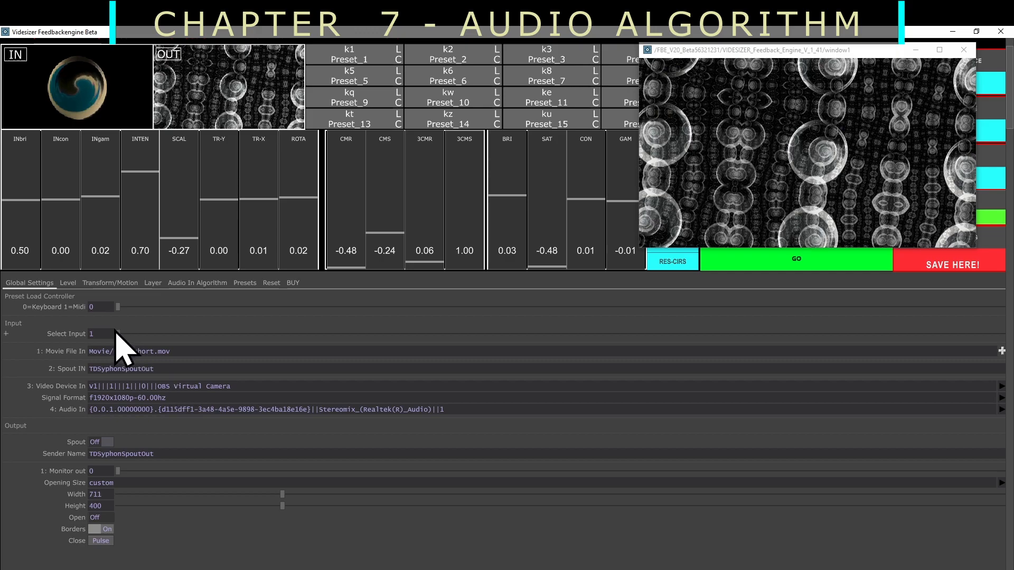
{"action": "left_click_drag", "start_coordinate": [118, 333], "coordinate": [1003, 334]}
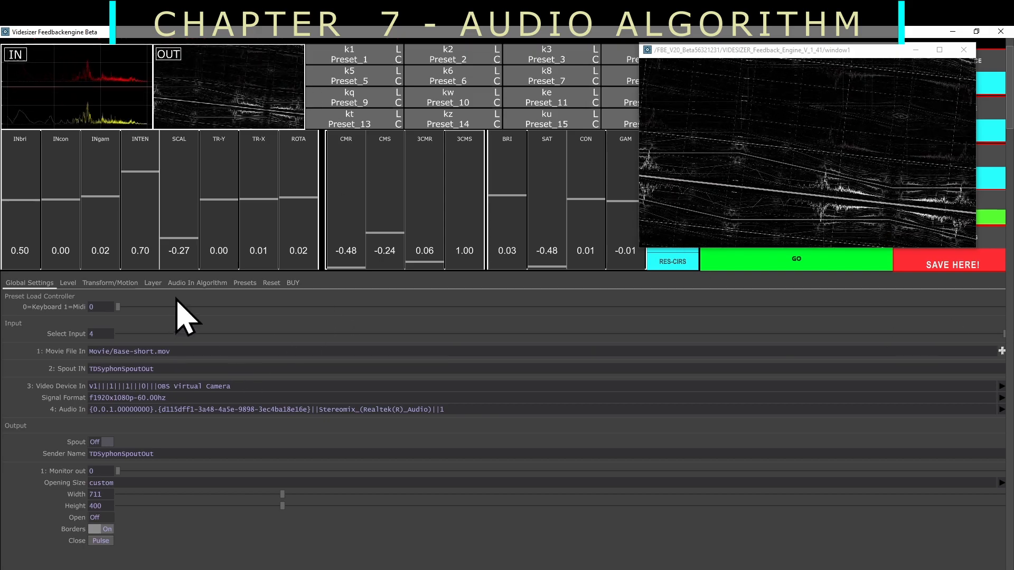
Step the audio input Algorithm through 2 and 3 up to 5.
{"action": "left_click", "coordinate": [198, 282]}
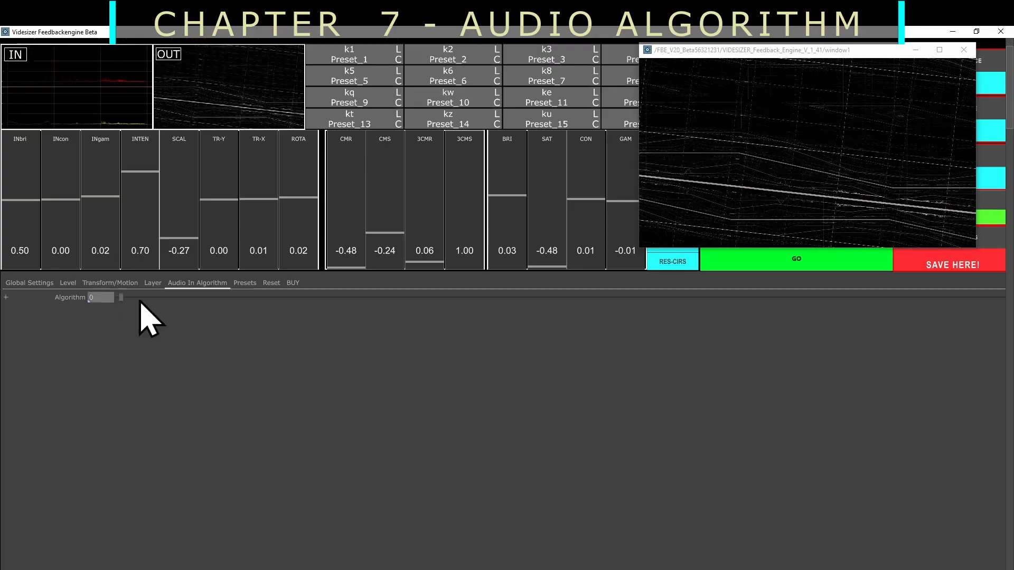
{"action": "left_click_drag", "start_coordinate": [120, 298], "coordinate": [342, 306]}
{"action": "left_click_drag", "start_coordinate": [500, 299], "coordinate": [503, 305]}
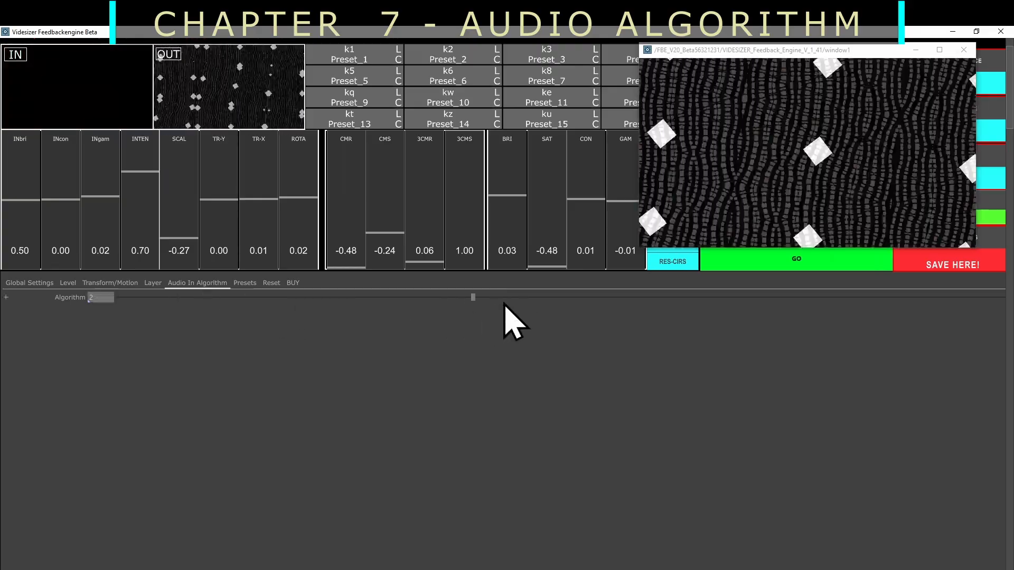
{"action": "left_click", "coordinate": [609, 300]}
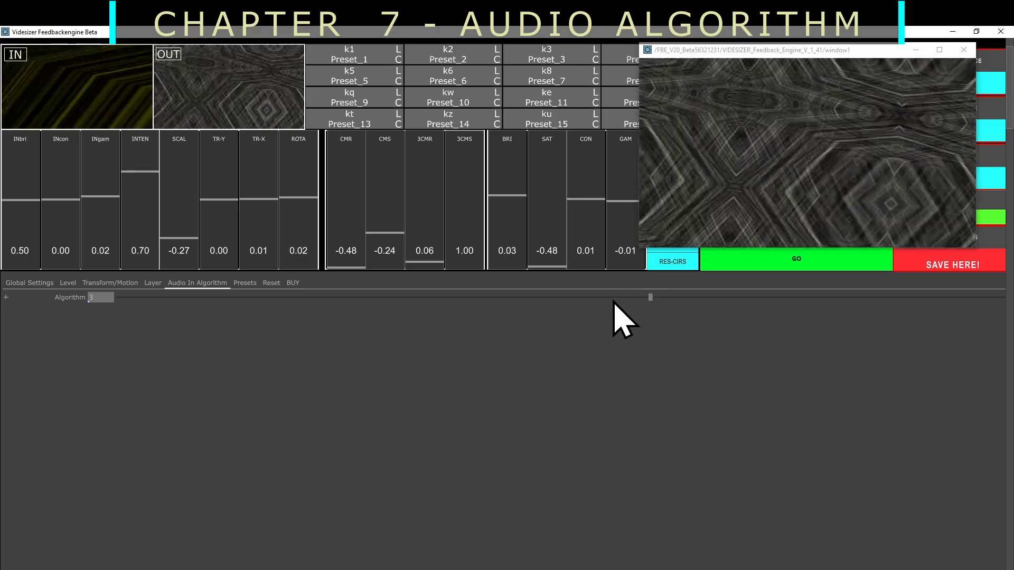
{"action": "left_click", "coordinate": [884, 297]}
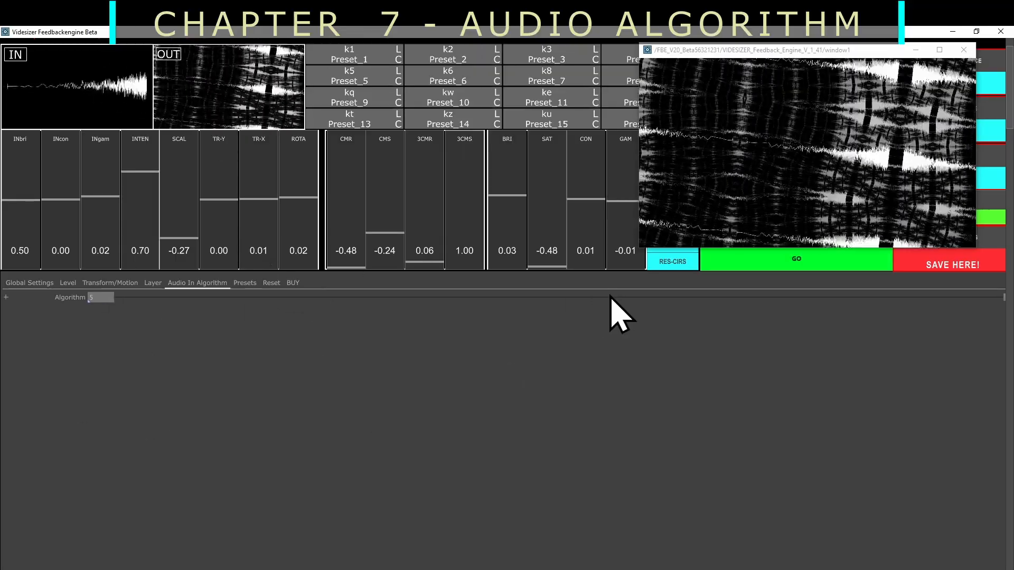
Set Select Input back to 1, the movie file.
{"action": "left_click", "coordinate": [44, 283]}
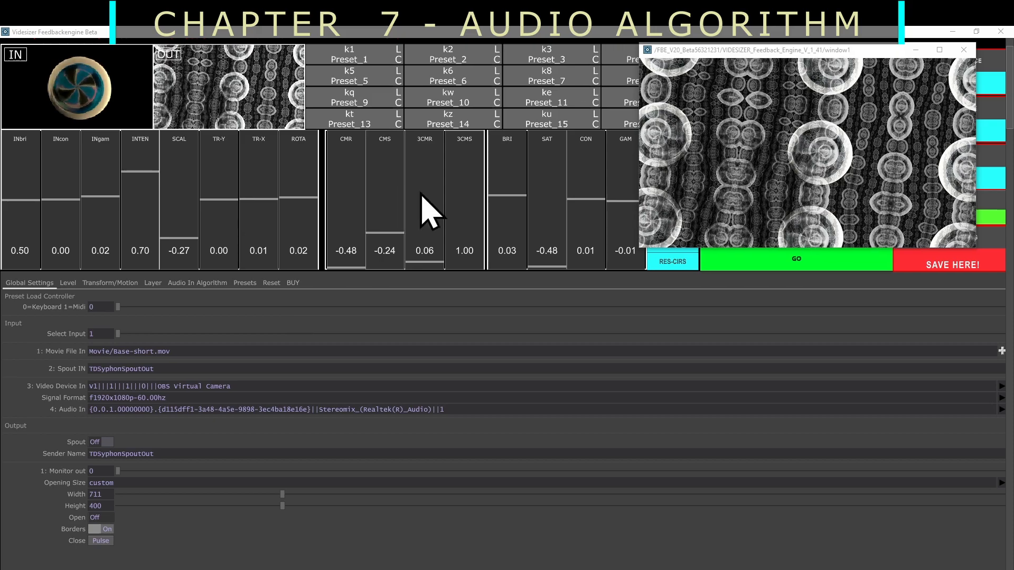
Move the output window clear of the playlist, set the Preset Reference Name to test and record it as a new cue named test.
{"action": "left_click_drag", "start_coordinate": [876, 50], "coordinate": [804, 301]}
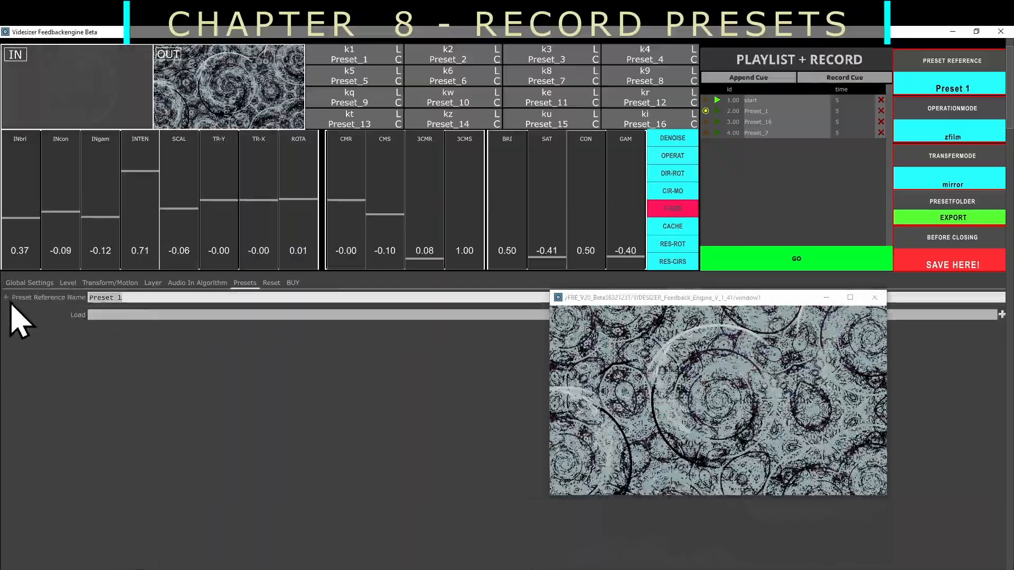
{"action": "type", "text": "st"}
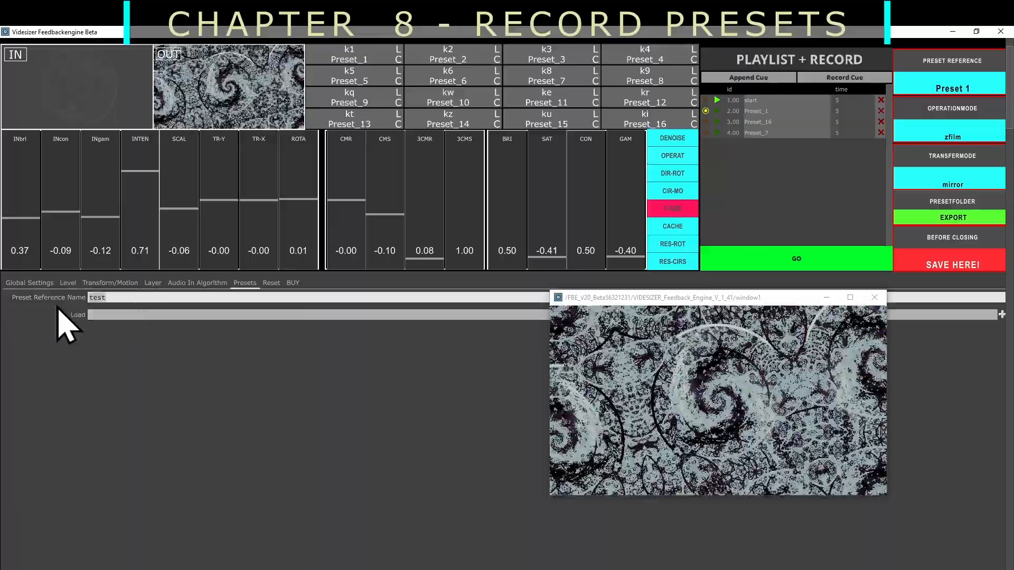
{"action": "left_click", "coordinate": [837, 79]}
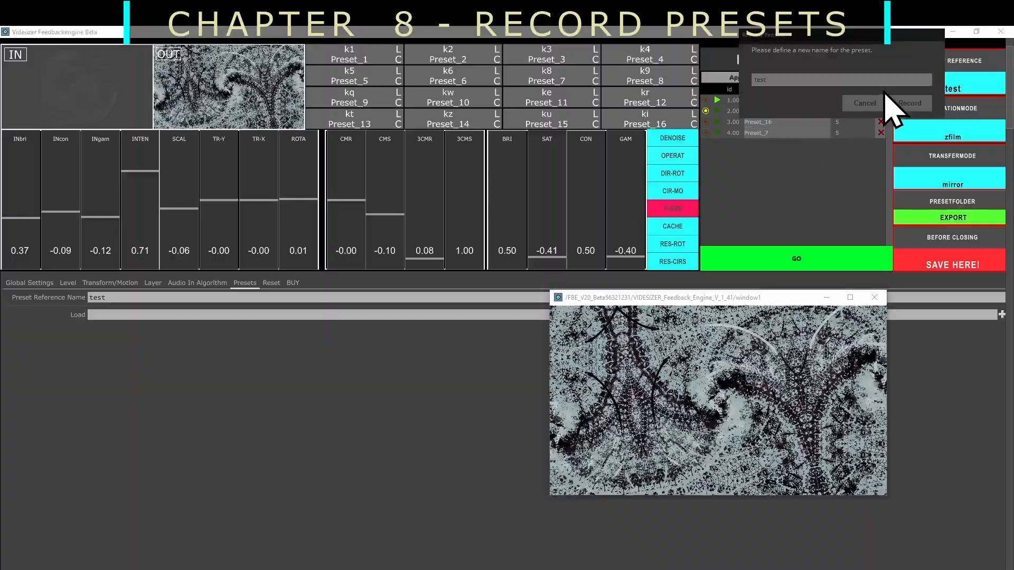
{"action": "left_click", "coordinate": [910, 103]}
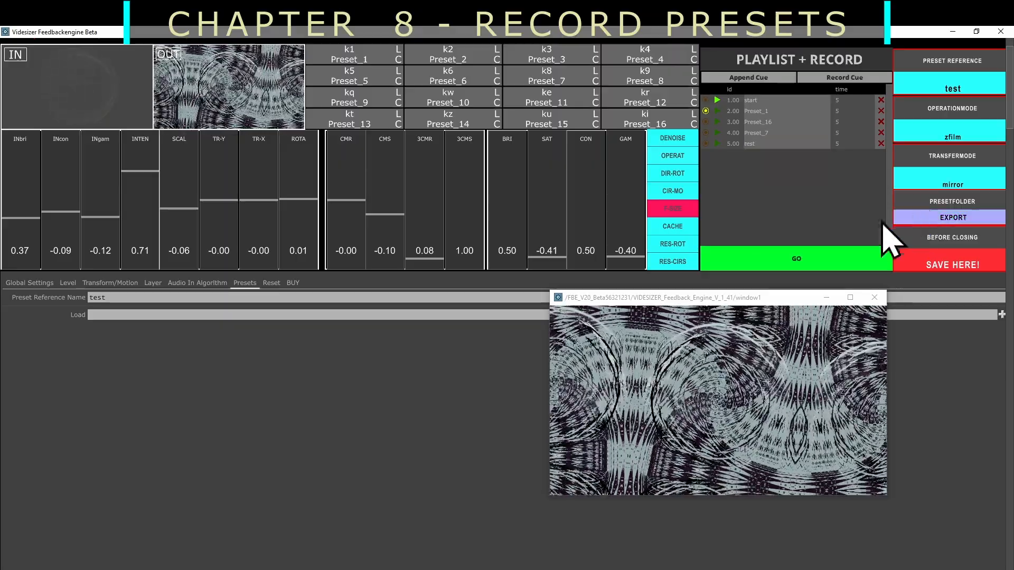
Play the Preset_7 cue and the test cue from the playlist, and save the current state.
{"action": "left_click", "coordinate": [717, 132]}
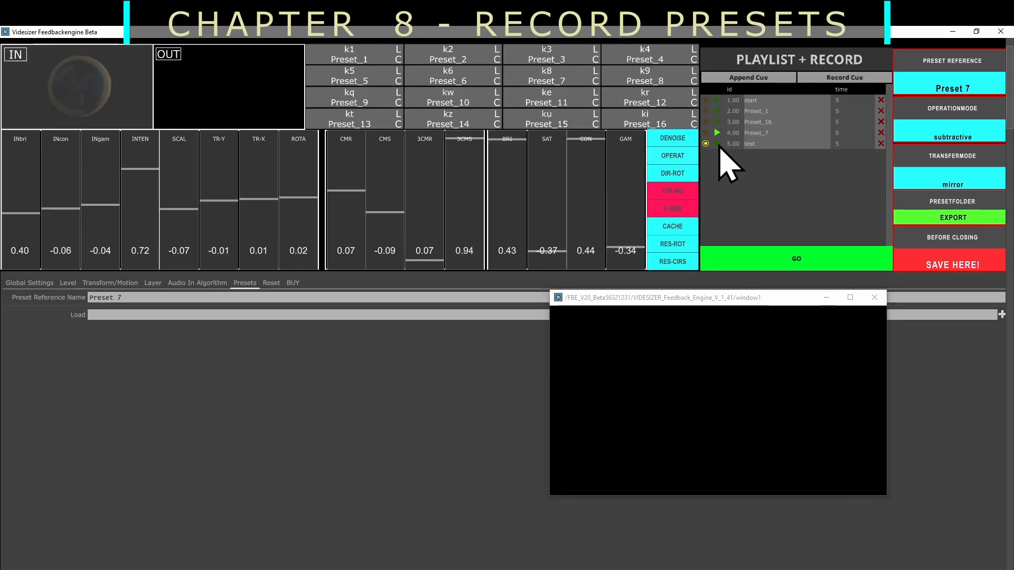
{"action": "left_click", "coordinate": [717, 143]}
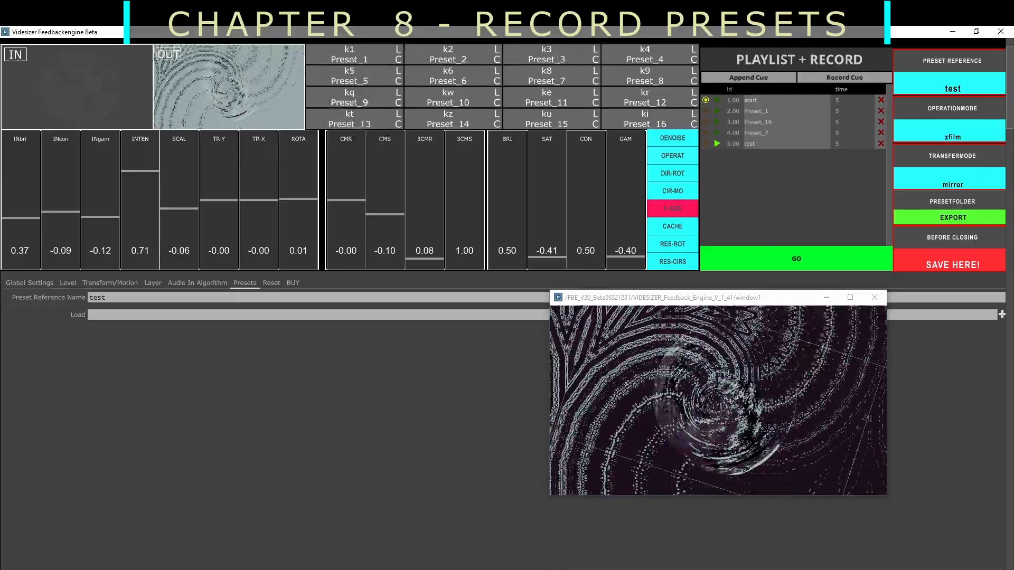
{"action": "left_click", "coordinate": [952, 264]}
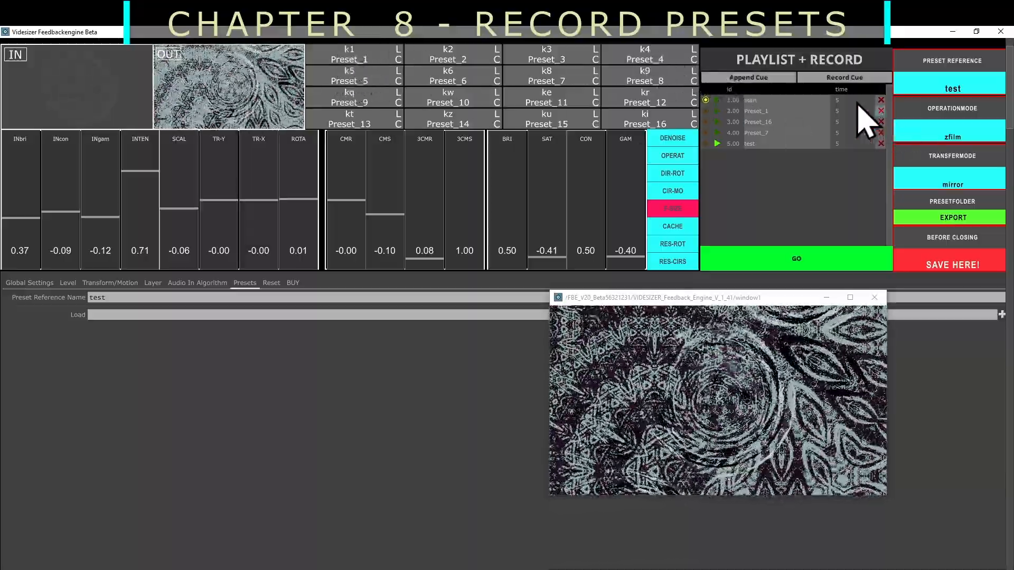
Try assigning the test preset to slot k1, and set the slot back to Preset_1.
{"action": "left_click", "coordinate": [350, 61]}
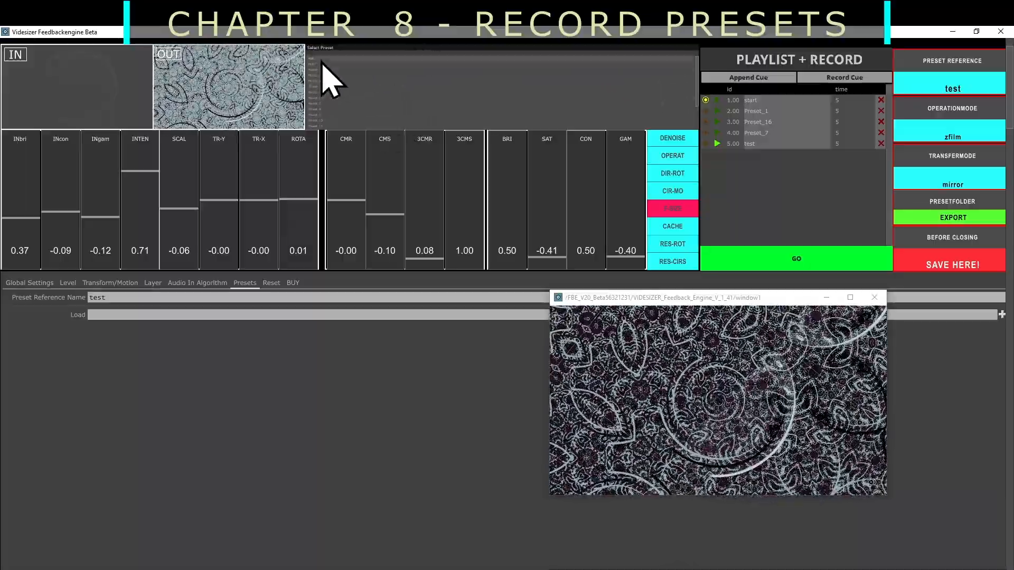
{"action": "left_click", "coordinate": [352, 57]}
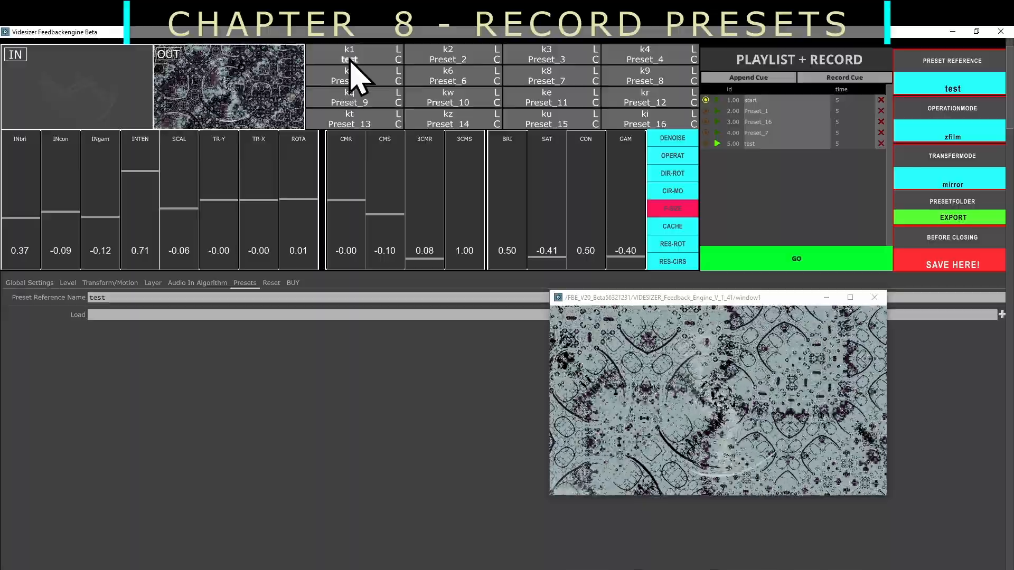
{"action": "left_click", "coordinate": [348, 59]}
{"action": "left_click", "coordinate": [352, 70]}
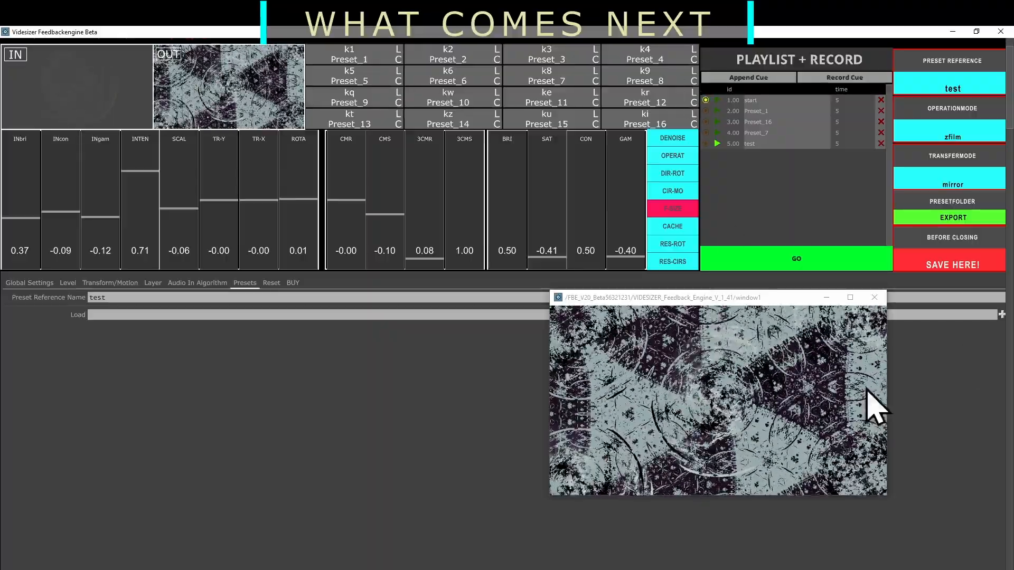
{"action": "left_click_drag", "start_coordinate": [791, 305], "coordinate": [541, 366]}
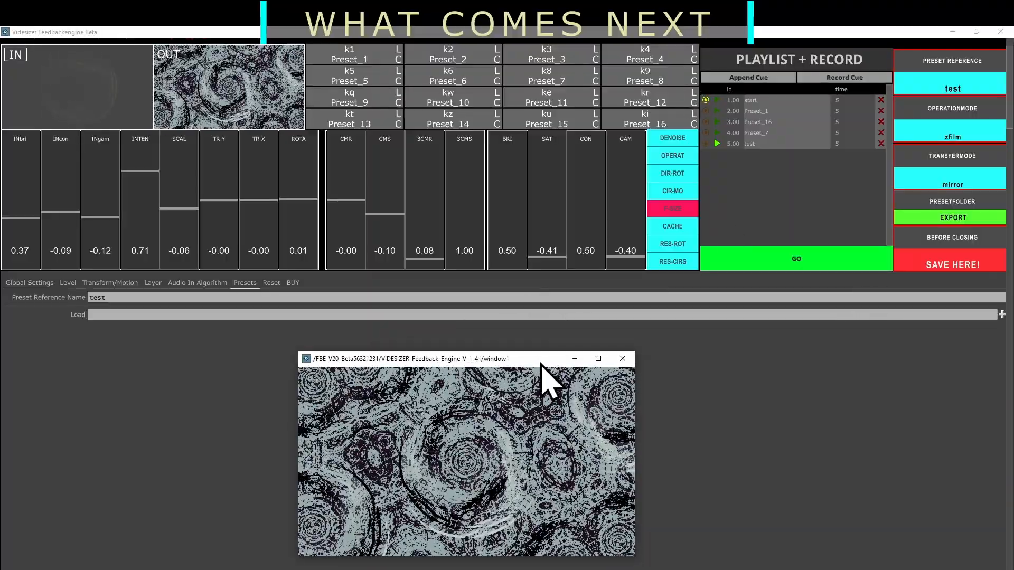
{"action": "left_click_drag", "start_coordinate": [553, 361], "coordinate": [730, 343]}
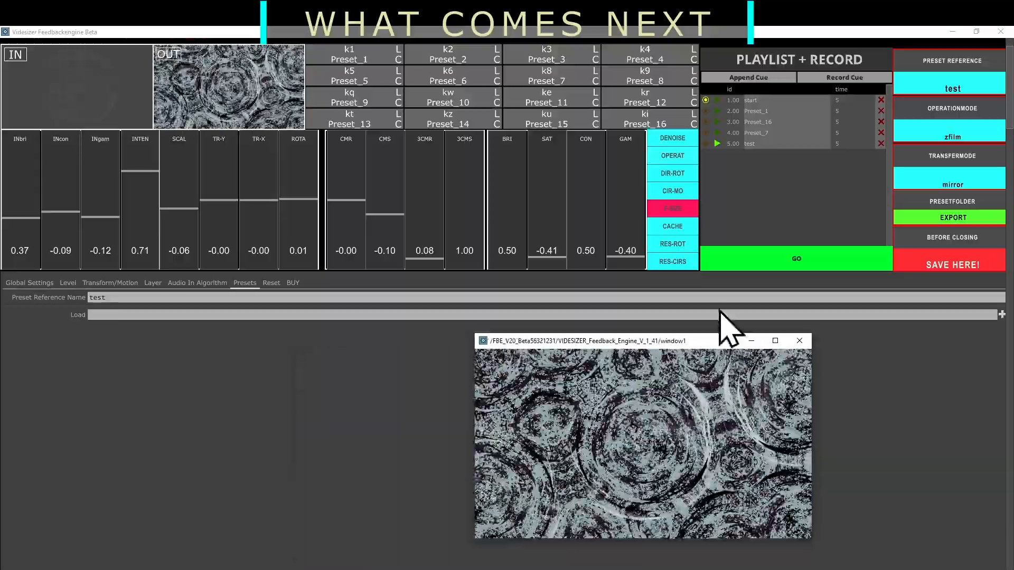